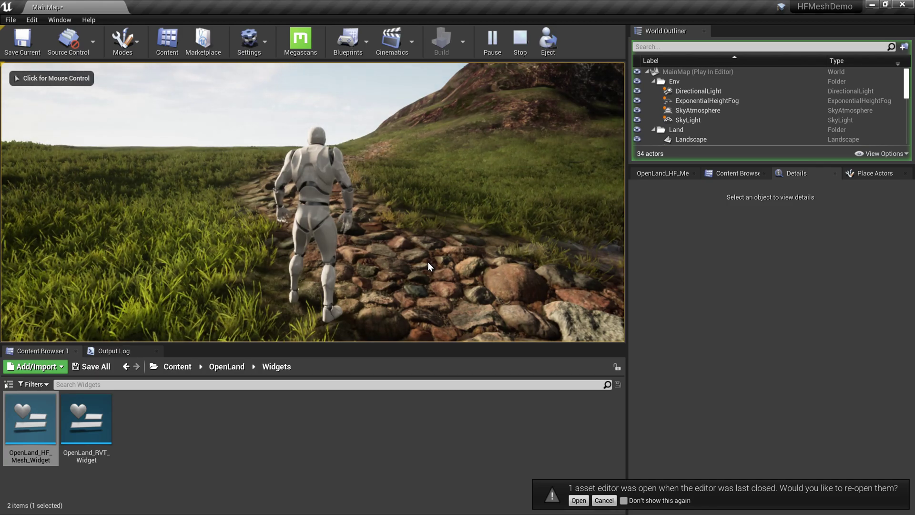
- Walk the mannequin along the stone path in the running preview, comparing the terrain in wireframe and lit rendering
left_click(428, 261)
key("w")
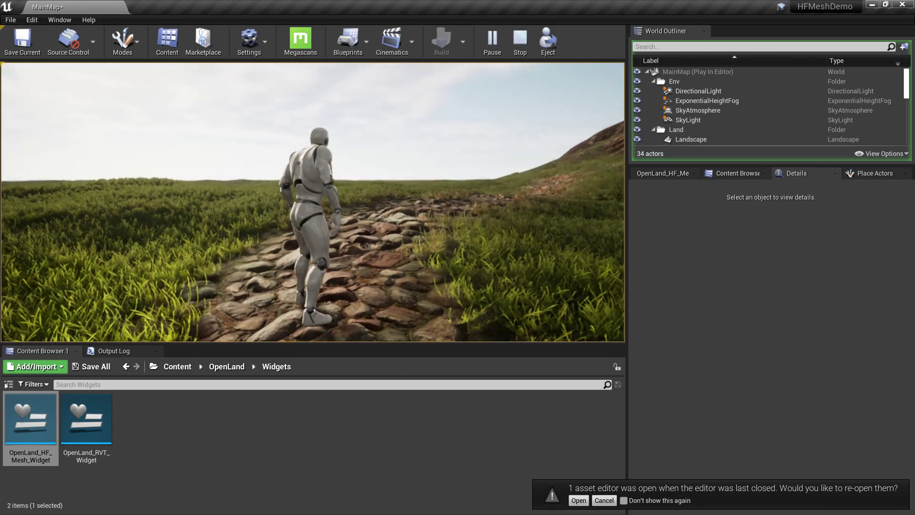
key("s")
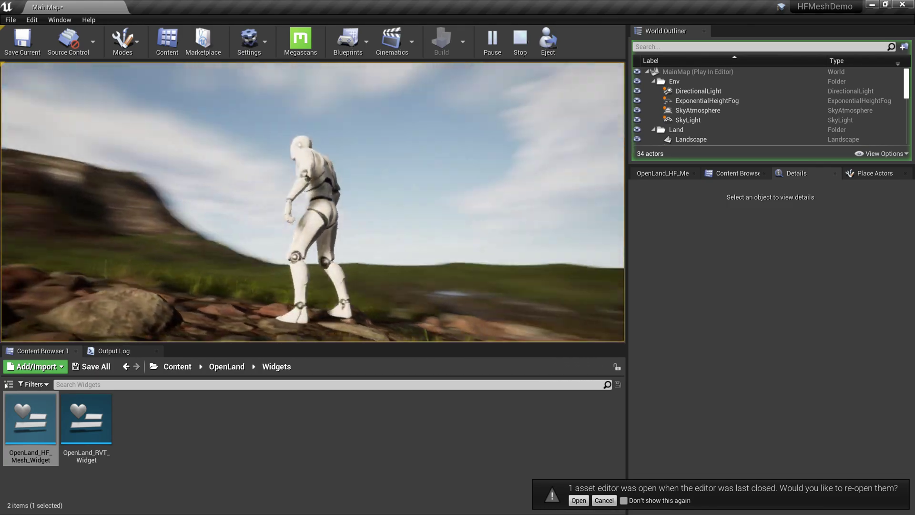
key("d")
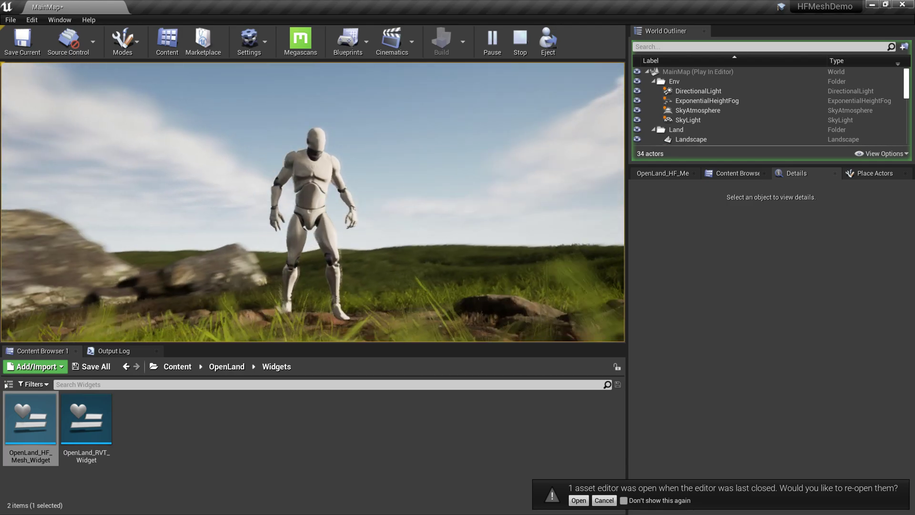
key("w")
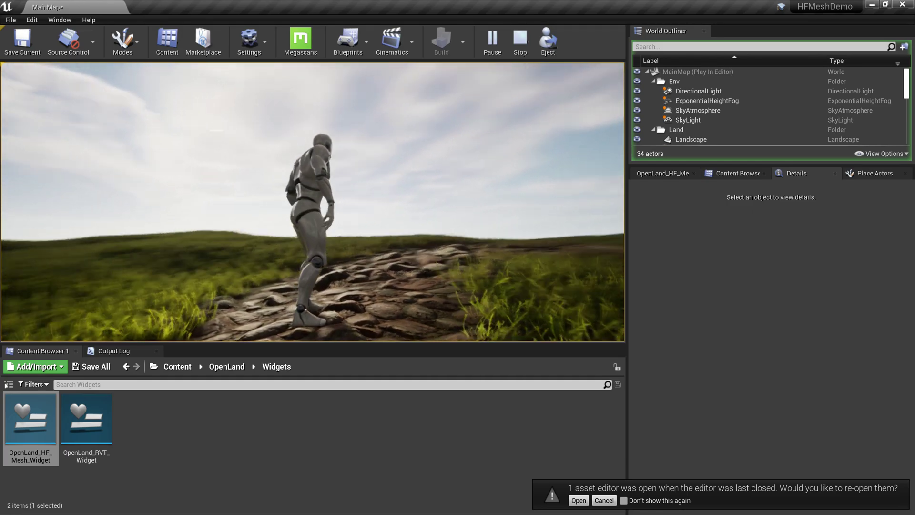
key("F1")
key("w")
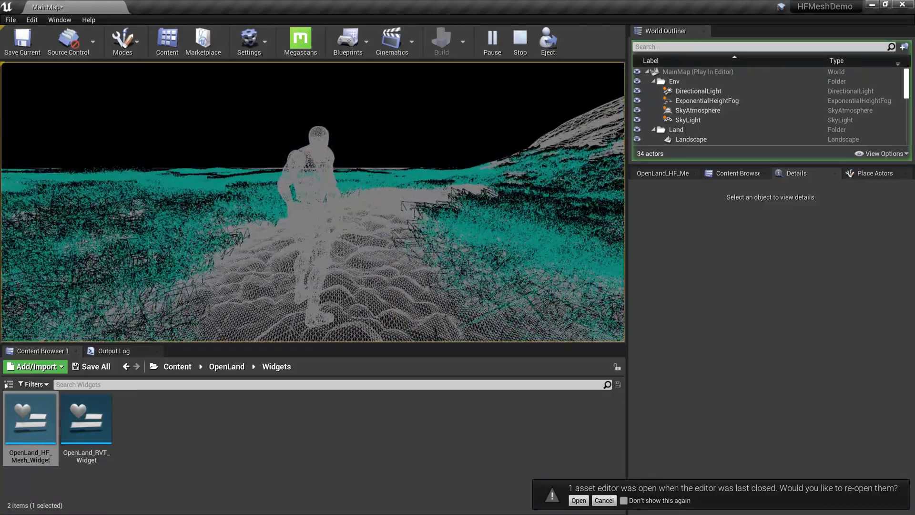
key("F3")
key("d")
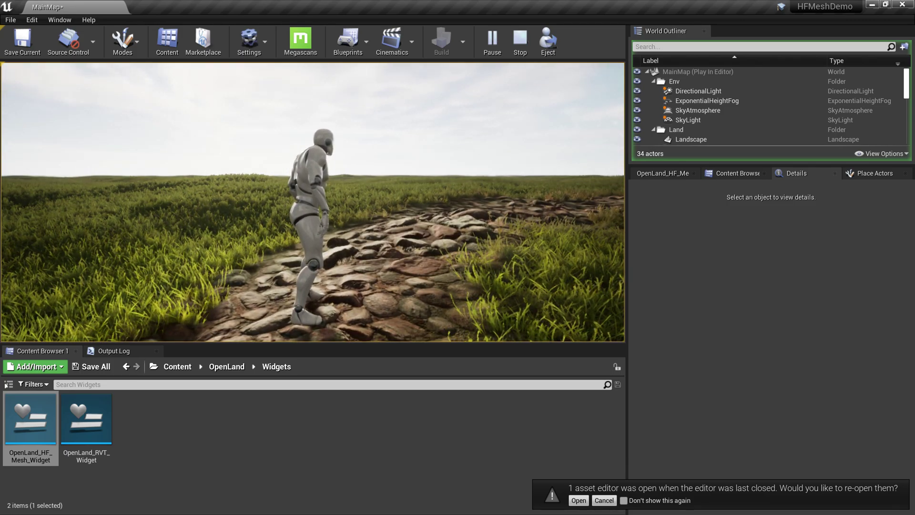
key("F1")
key("F3")
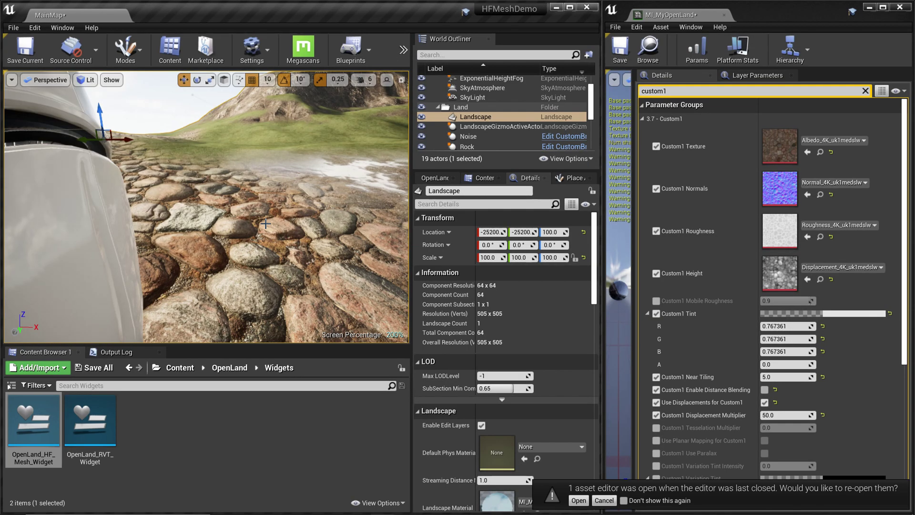
- Search the Project Settings for the virtual texture options with "virt"
scroll(263, 225, "down", 3)
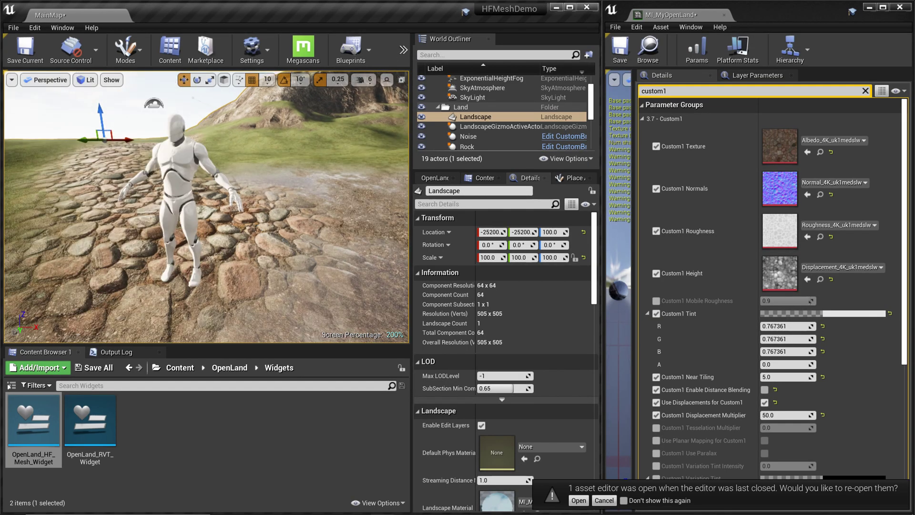
right_click_drag(262, 225, 223, 232)
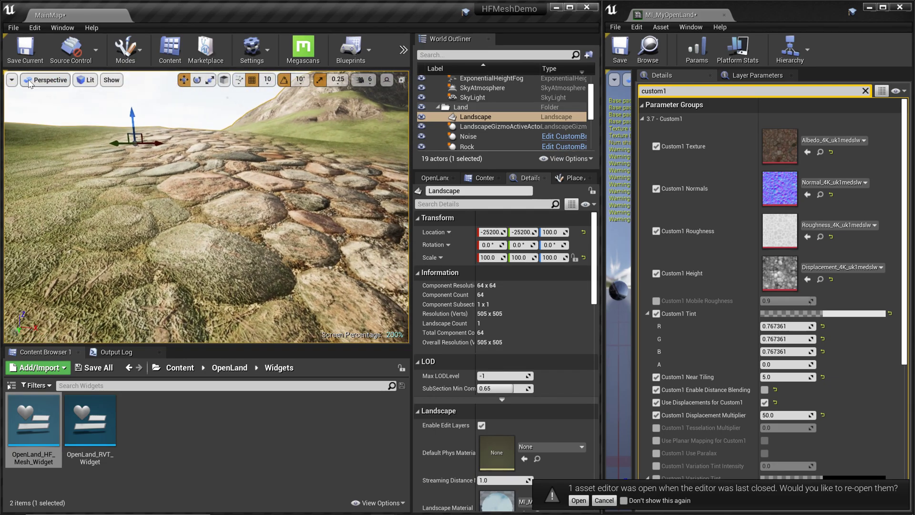
left_click(38, 29)
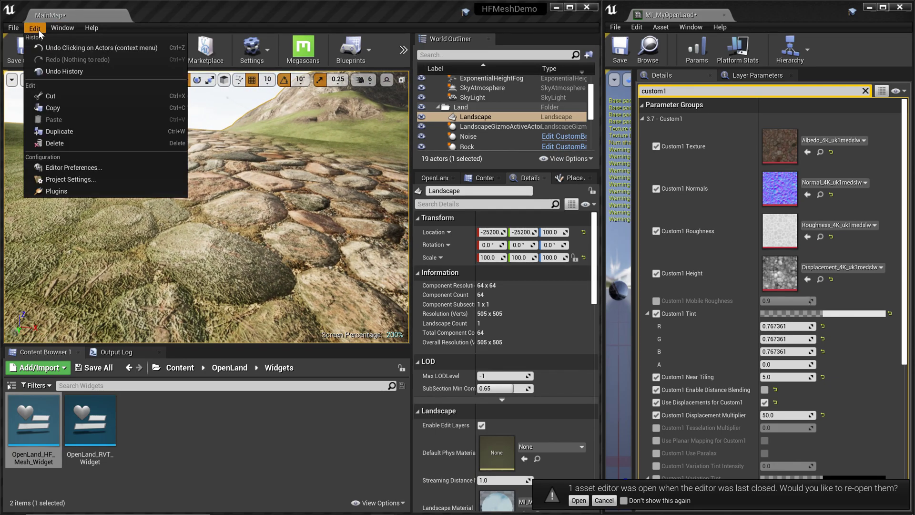
left_click(82, 179)
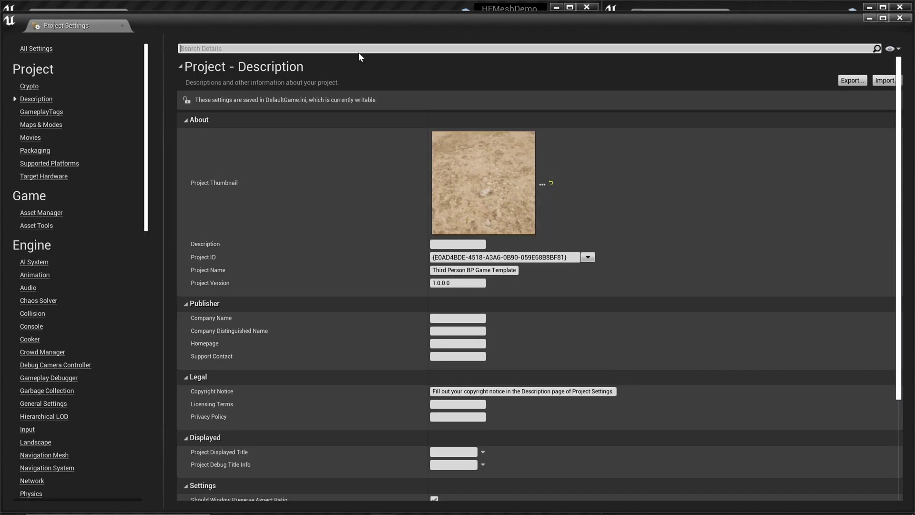
type("virt")
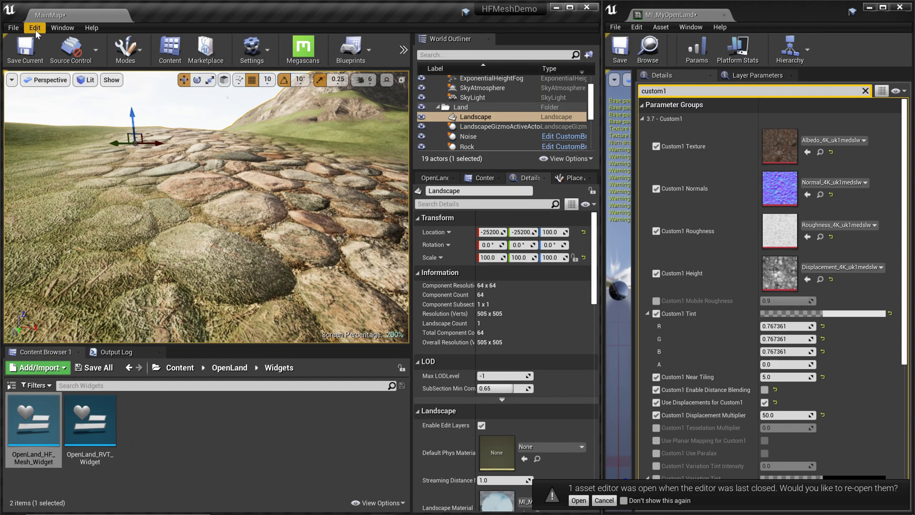
- Search the project's plugins for "virtua"
left_click(35, 28)
left_click(76, 189)
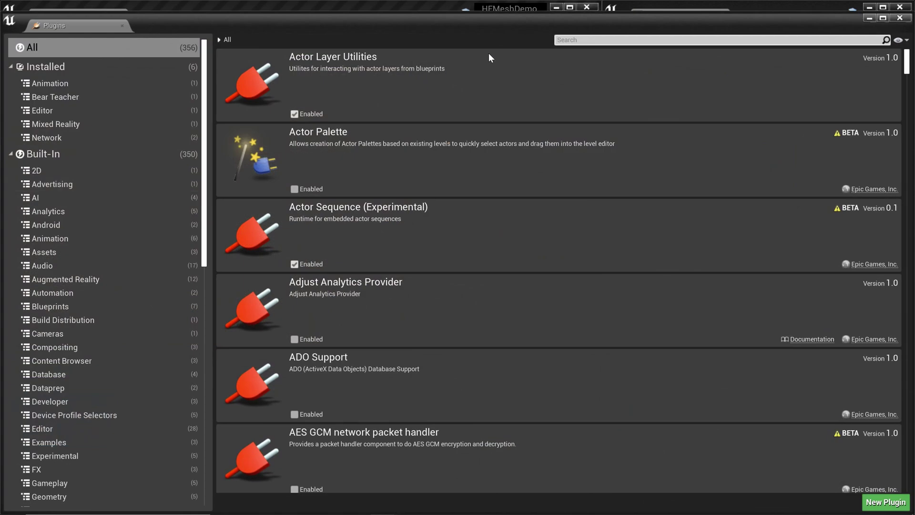
type("virtua")
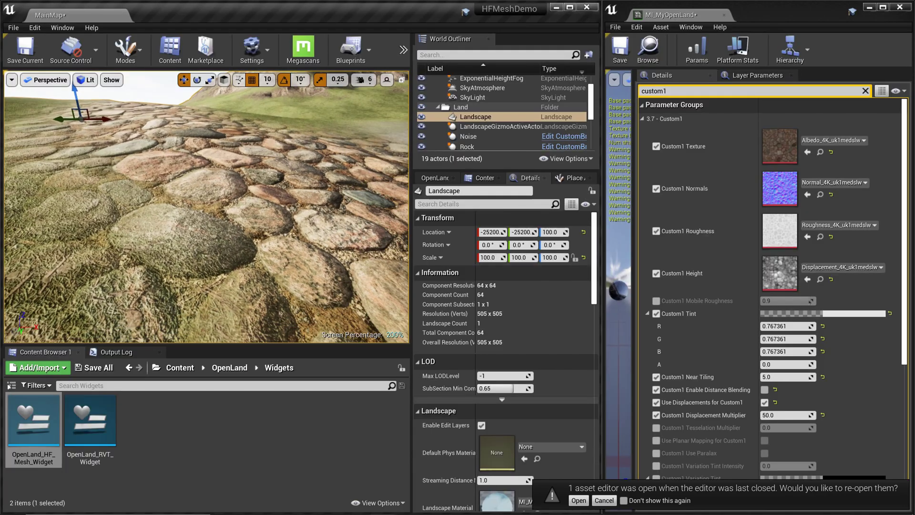
- Run the OpenLand_HF_Mesh_Widget editor utility from OpenLand/Widgets and use it to add HF mesh support to the level
left_click(179, 367)
scroll(200, 465, "down", 2)
double_click(48, 464)
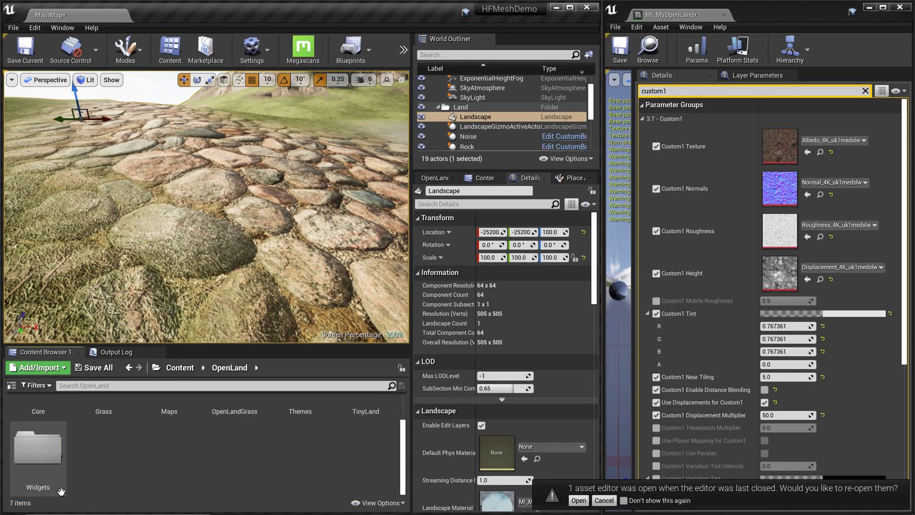
double_click(61, 481)
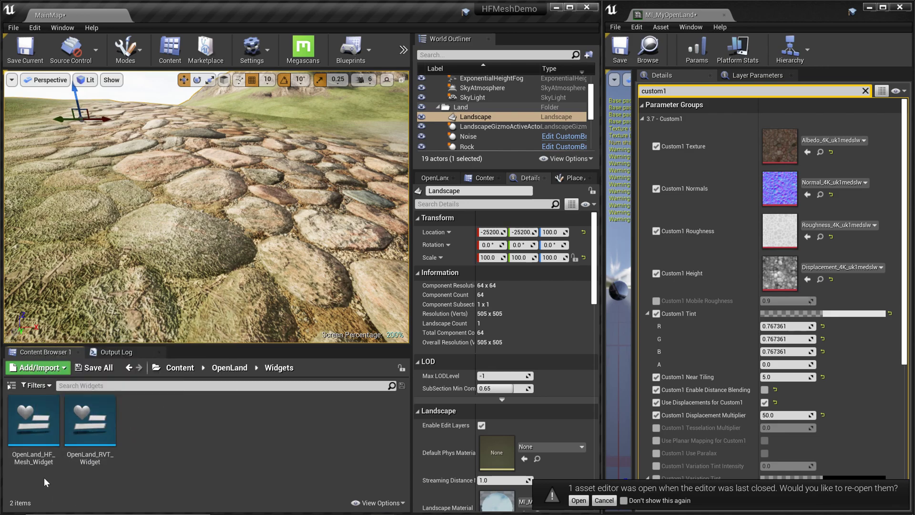
right_click(37, 419)
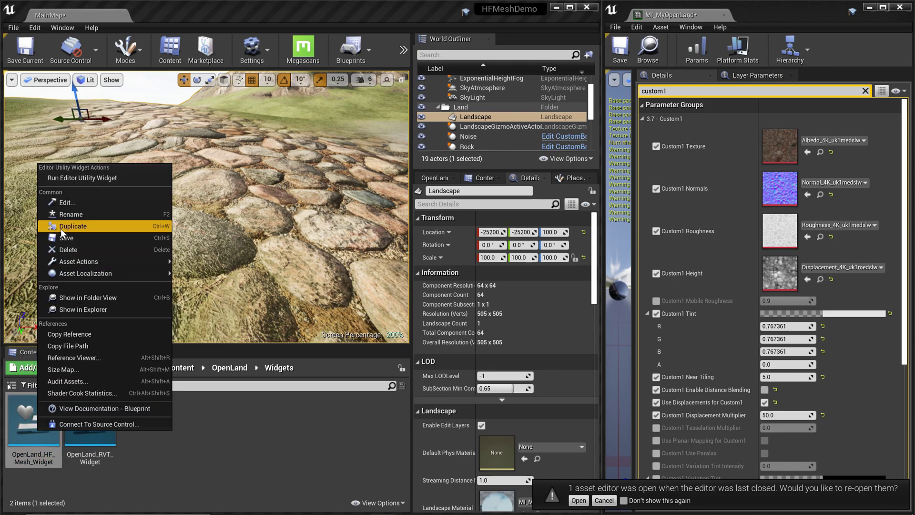
left_click(75, 180)
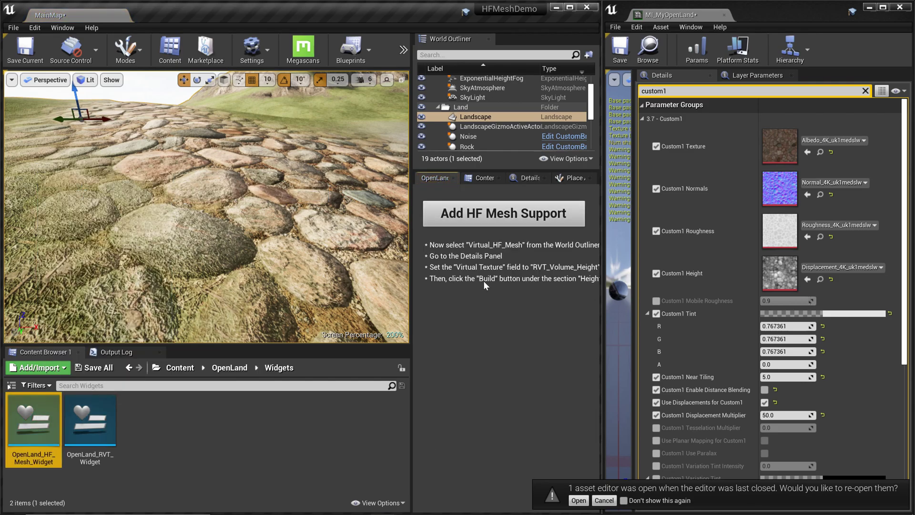
mouse_move(248, 218)
right_mouse_down()
mouse_move(224, 217)
mouse_move(262, 214)
right_mouse_up()
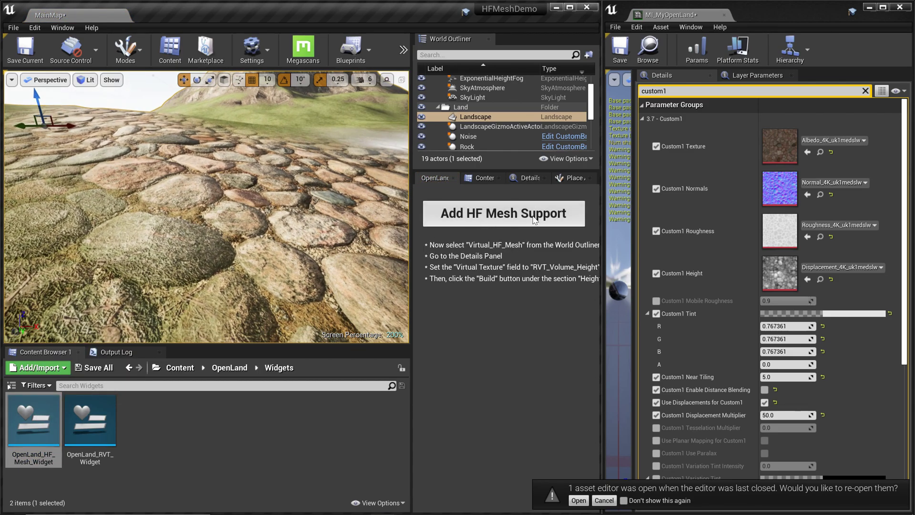
left_click(533, 220)
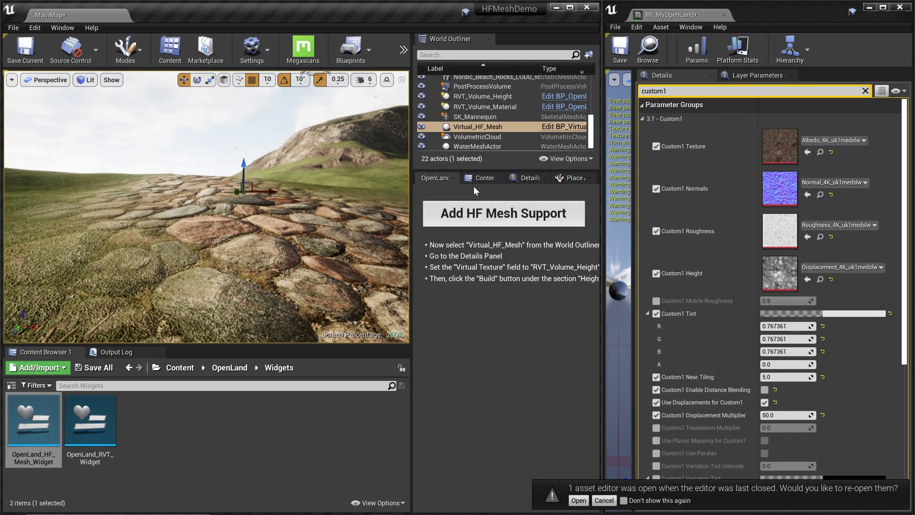
- Set the Virtual Texture of the Virtual_HF_Mesh actor to RVT_Volume_Height
left_click(451, 128)
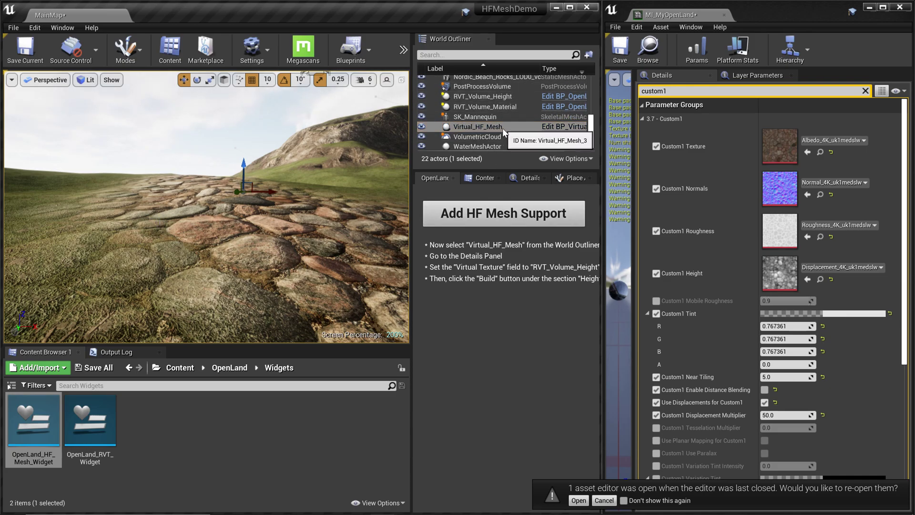
left_click(476, 126)
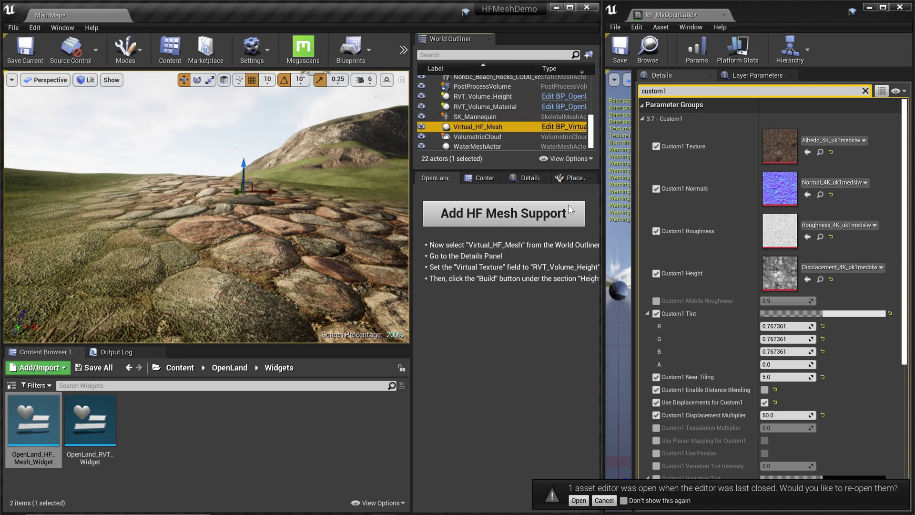
left_click(527, 180)
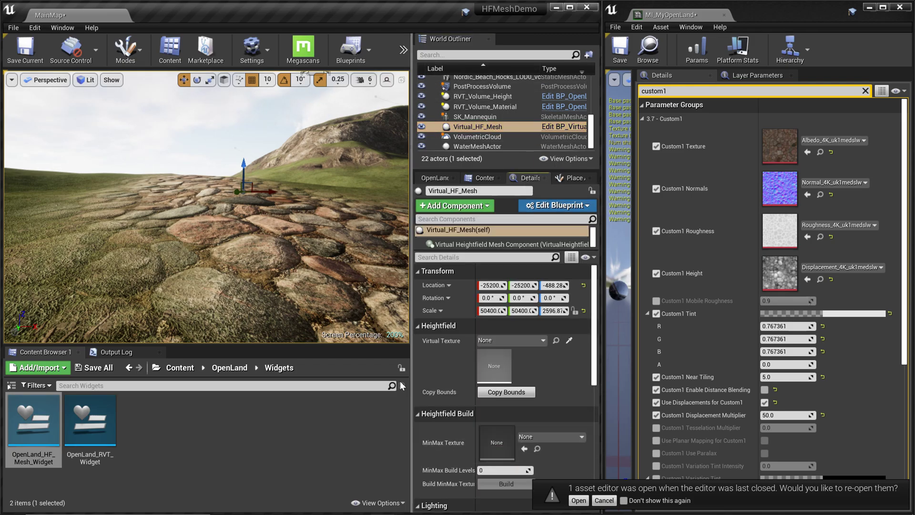
left_click(542, 339)
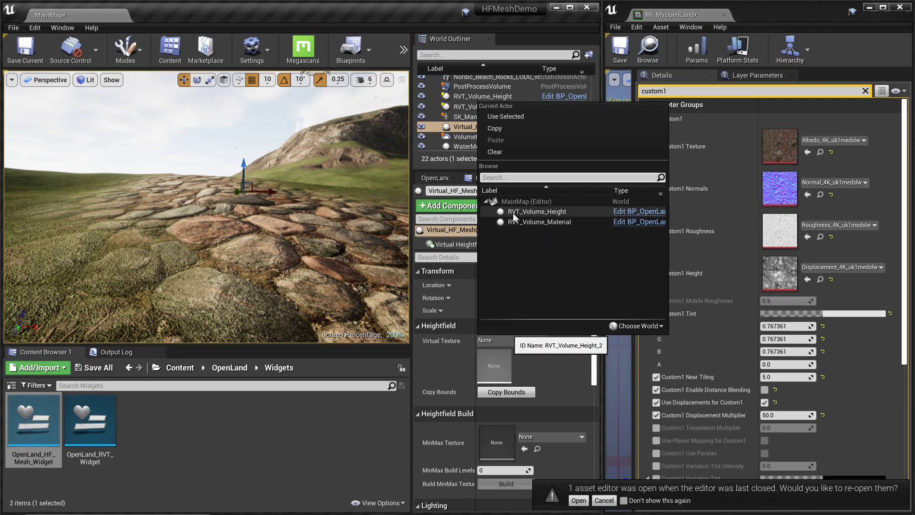
left_click(534, 211)
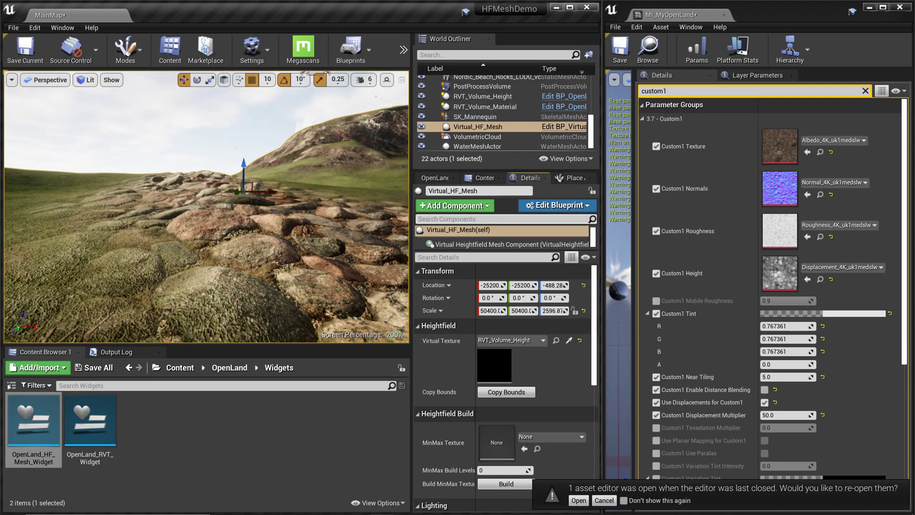
- Set the Custom1 Displacement Multiplier of MI_MyOpenLand to 30 and inspect the displaced stone path
right_click_drag(286, 214, 324, 205)
key("Escape")
mouse_move(205, 159)
right_mouse_down()
mouse_move(172, 139)
mouse_move(193, 145)
right_mouse_up()
right_click_drag(250, 274, 246, 284)
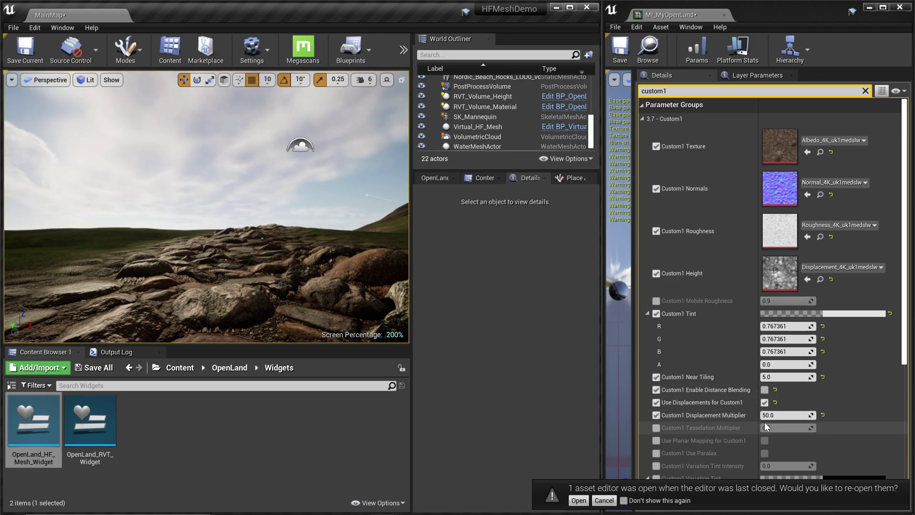
left_click(784, 415)
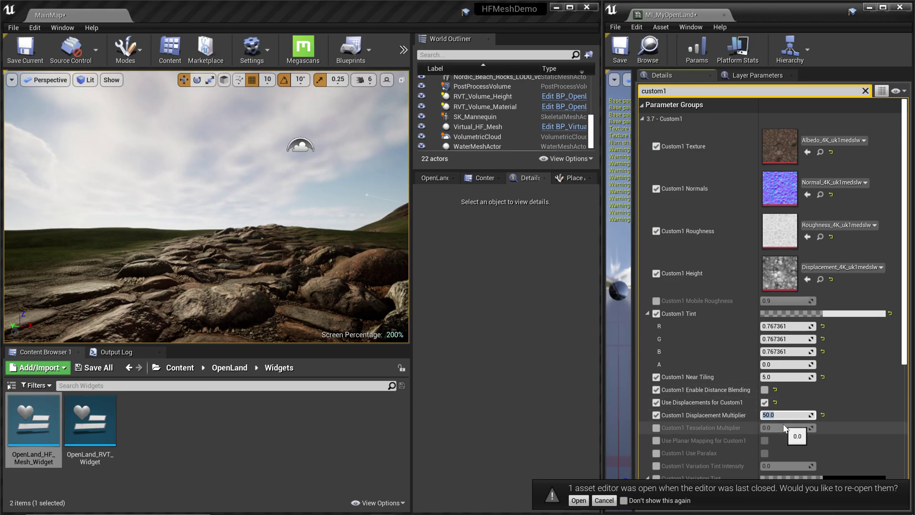
type("100")
key("Return")
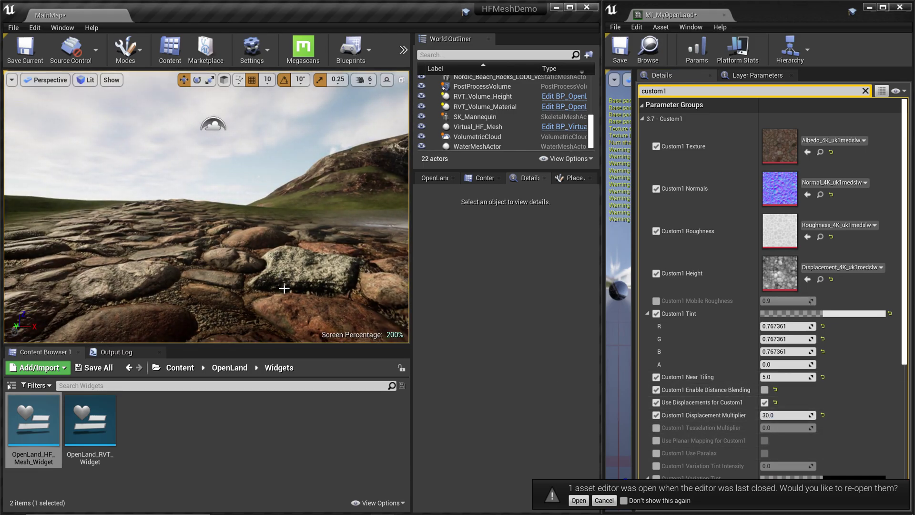
key("s")
right_click_drag(277, 275, 274, 309)
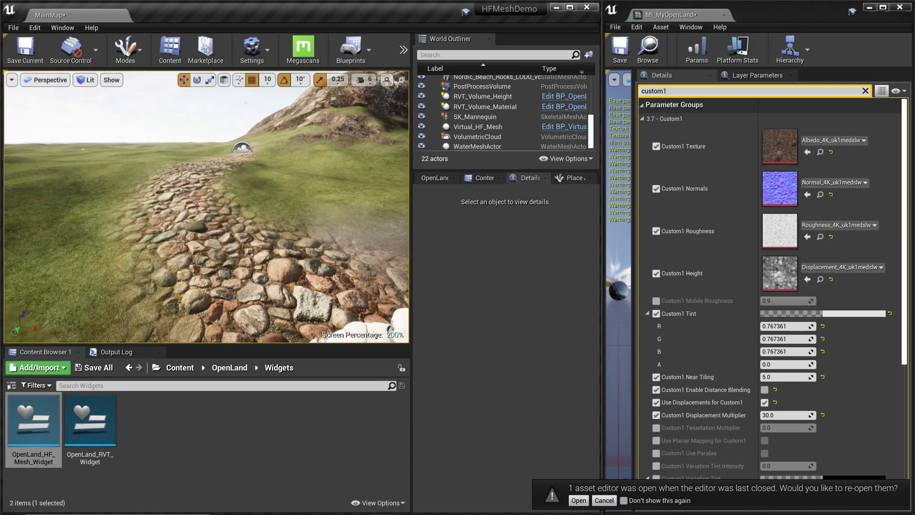
- Filter the MI_MyOpenLand material instance's parameters by "RVT c"
left_click(675, 95)
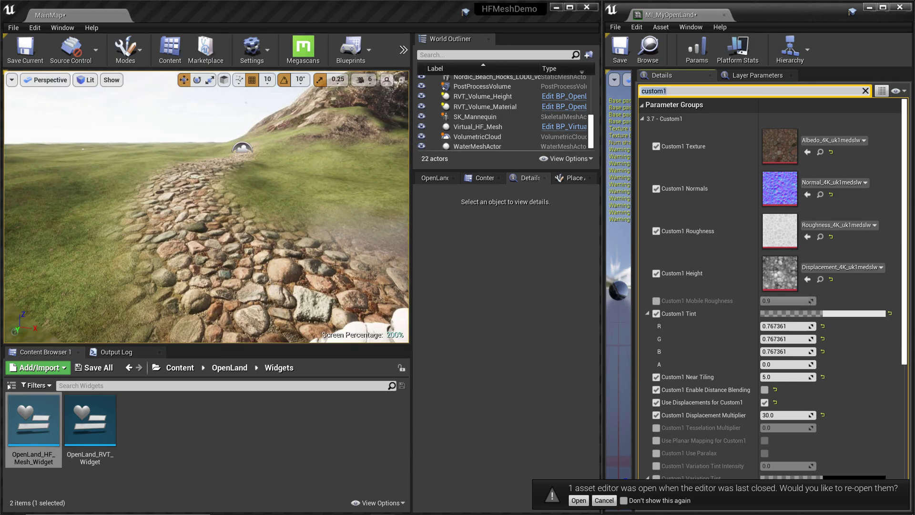
key("BackSpace")
key("BackSpace")
key("BackSpace")
key("BackSpace")
key("BackSpace")
key("BackSpace")
key("BackSpace")
type("bt ca")
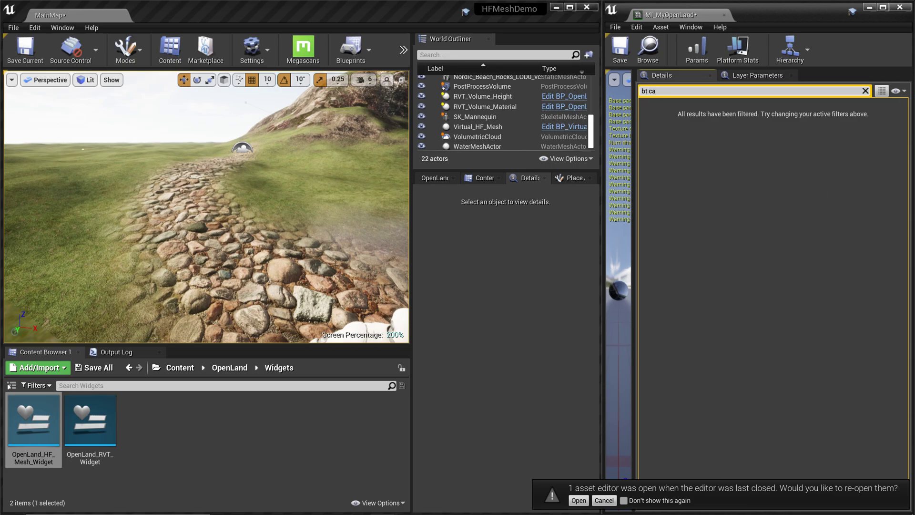
key("BackSpace")
key("BackSpace")
key("BackSpace")
key("BackSpace")
key("BackSpace")
type("RVT c")
left_click(764, 156)
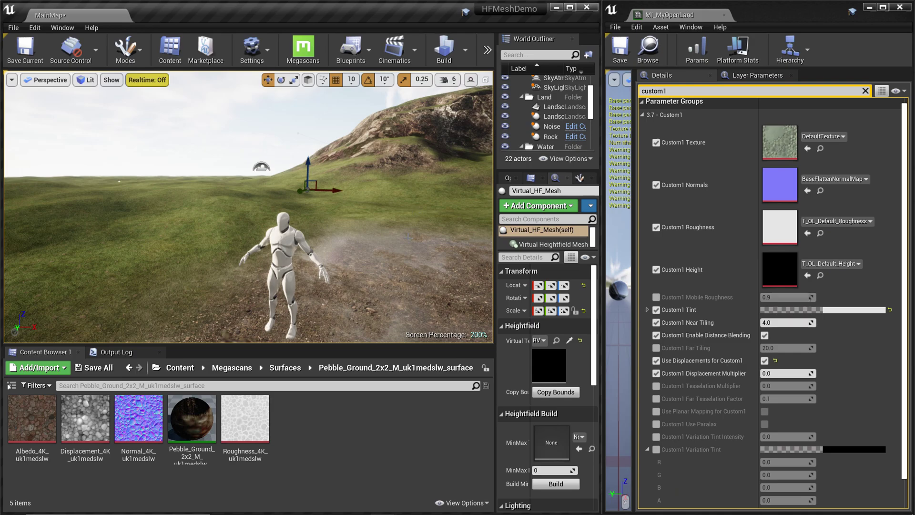
- Assign the Pebble_Ground albedo, normal, roughness and displacement maps to the Custom1 Texture, Normals, Roughness and Height parameters
right_click_drag(398, 282, 486, 291)
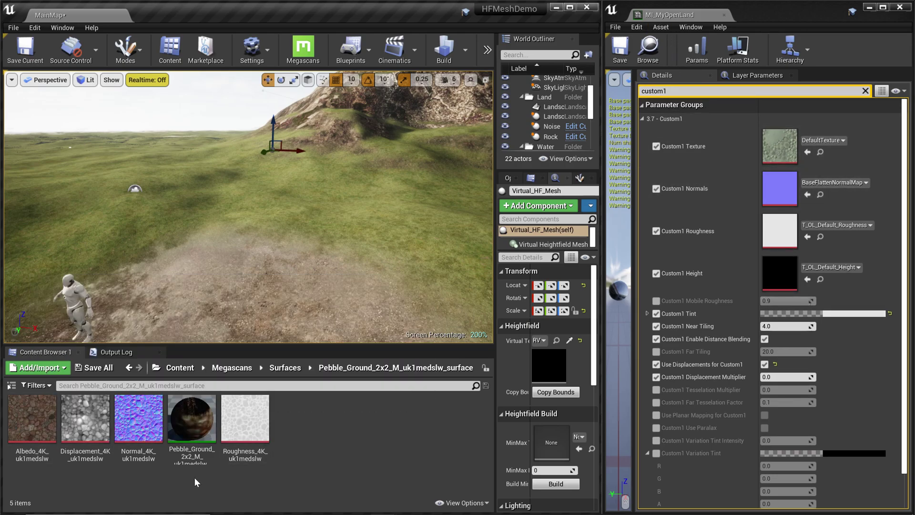
left_click_drag(32, 418, 779, 146)
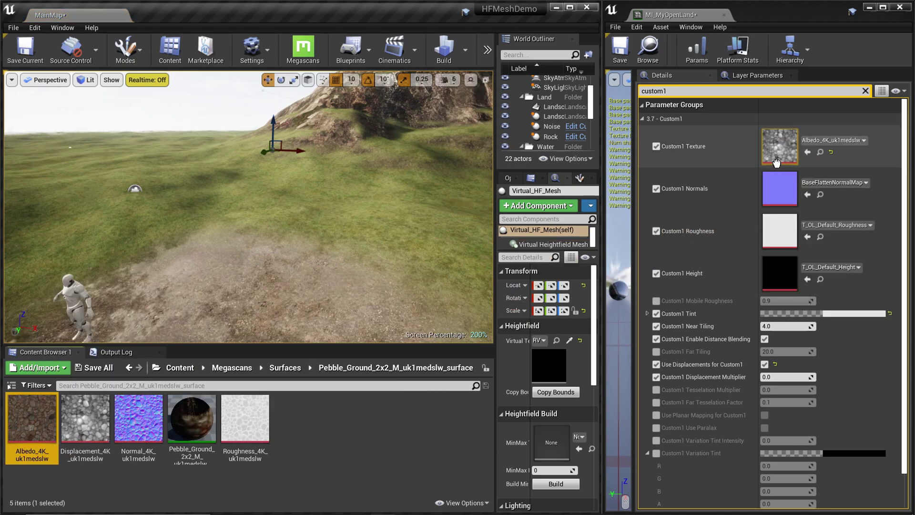
left_click_drag(86, 418, 779, 274)
left_click_drag(138, 417, 782, 195)
left_click_drag(245, 418, 787, 233)
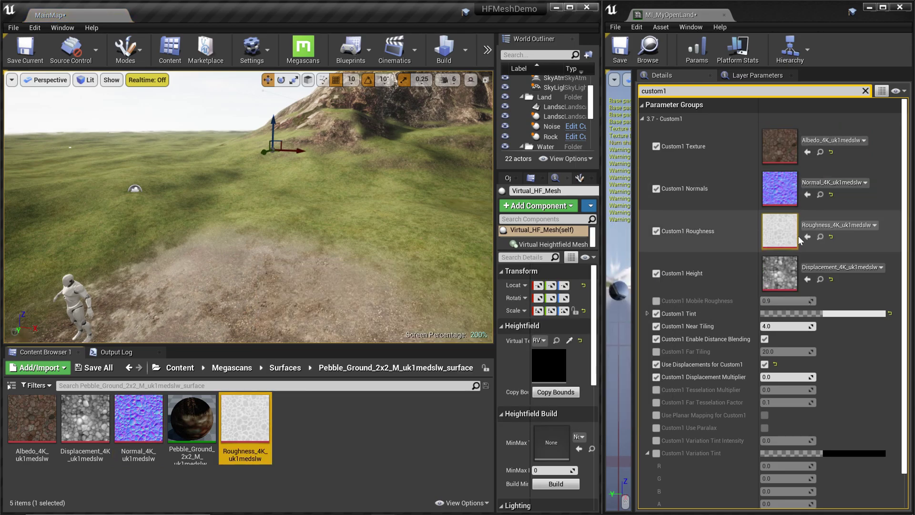
- Set the Custom1 Displacement Multiplier of MI_MyOpenLand to 50
left_click(785, 379)
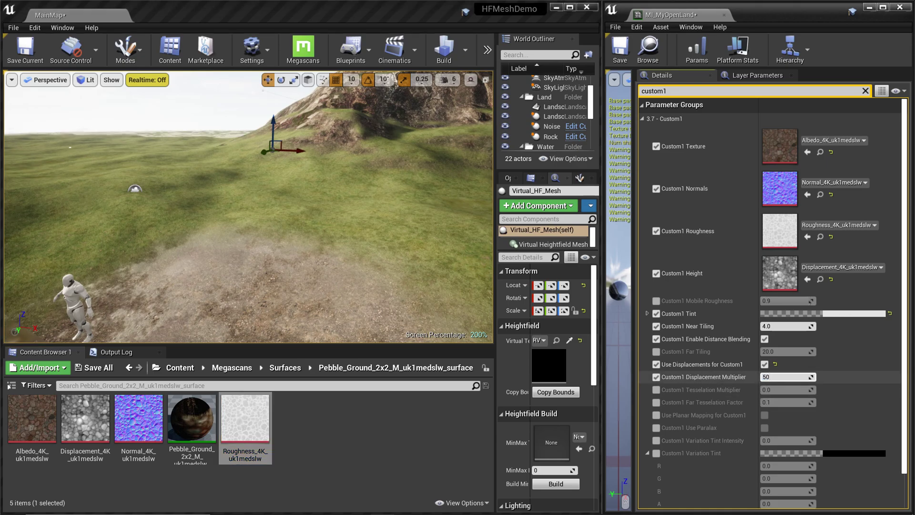
left_click(327, 275)
right_click_drag(328, 274, 333, 248)
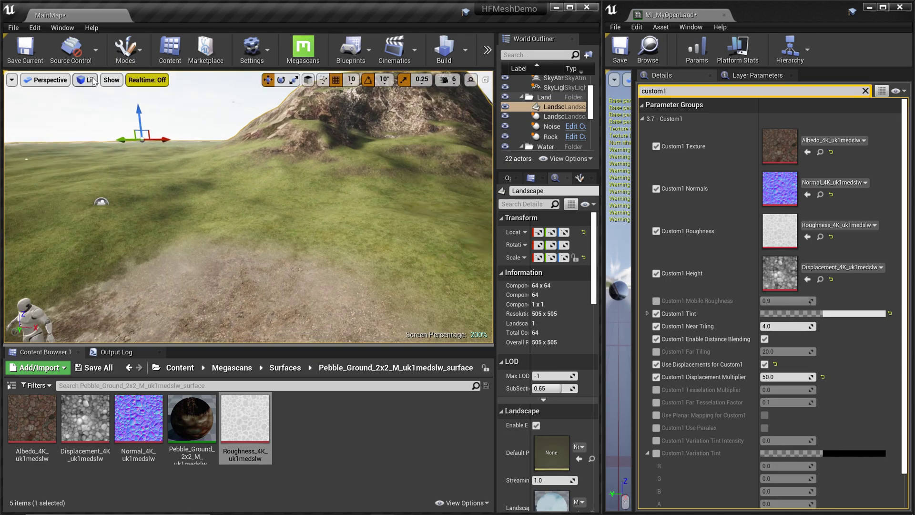
- Switch the editor to Landscape Paint mode and unlock the Manual edit layer
left_click(125, 50)
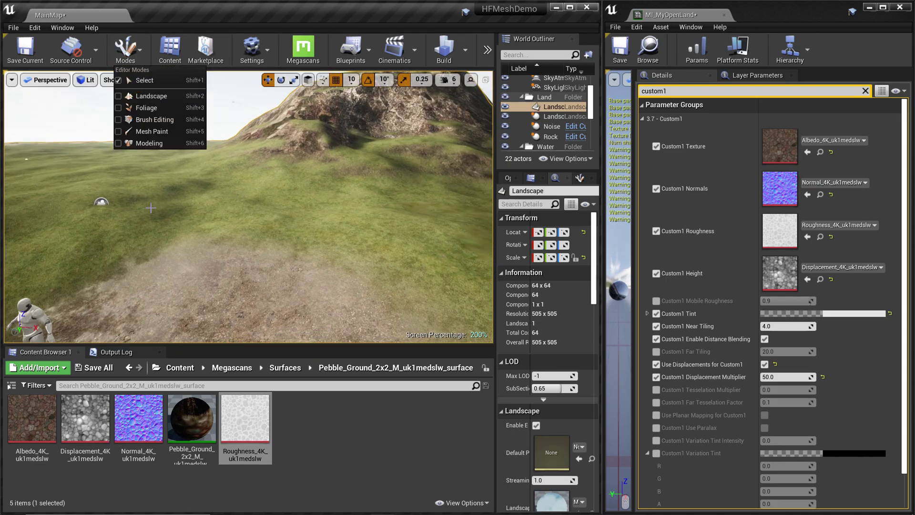
left_click(124, 97)
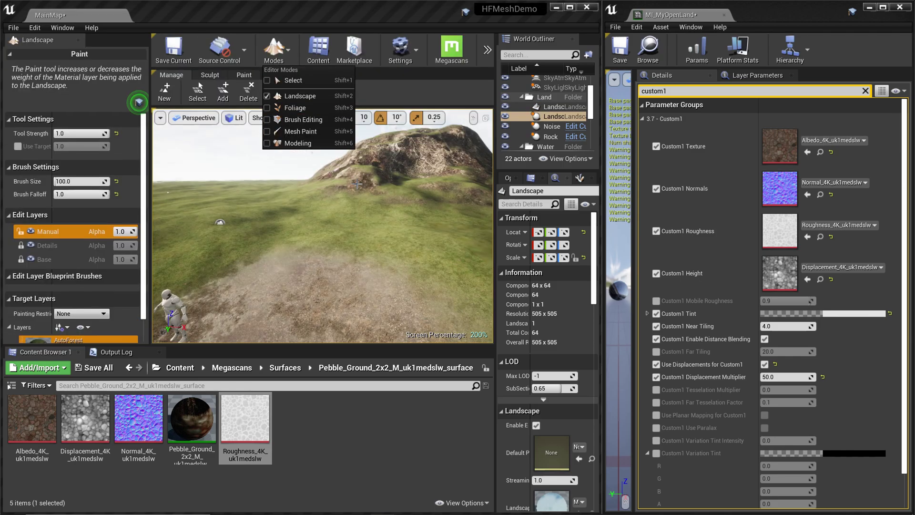
left_click(244, 76)
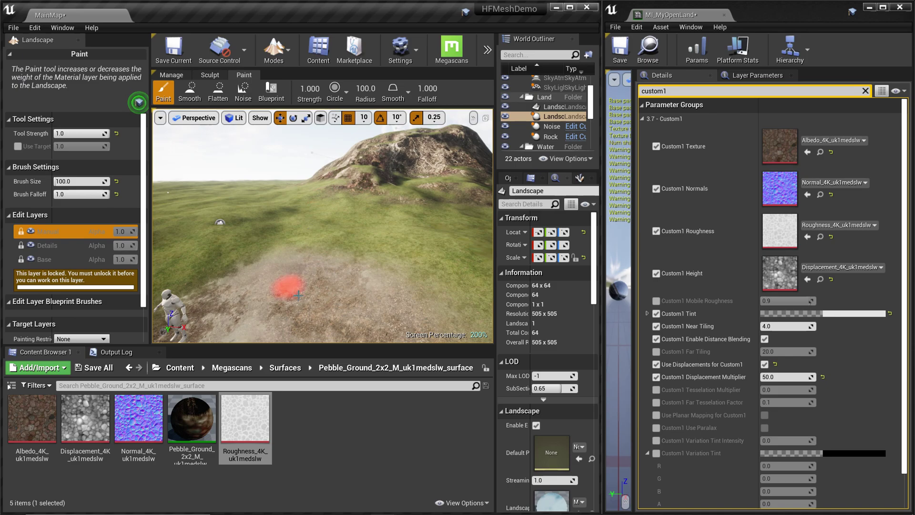
left_click(21, 232)
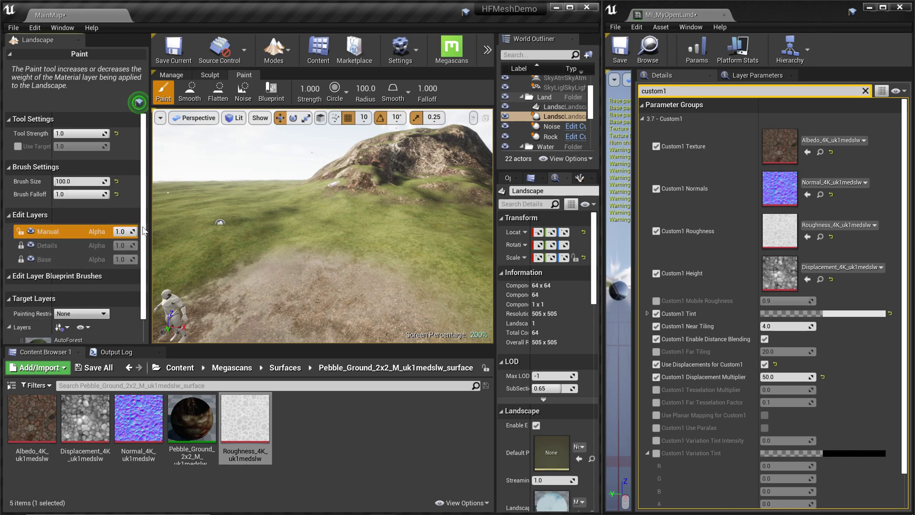
- Select the Custom1Alpha target layer with its Custom1Alpha_LayerInfo and paint it onto the landscape near the dirt patch
scroll(55, 262, "down", 10)
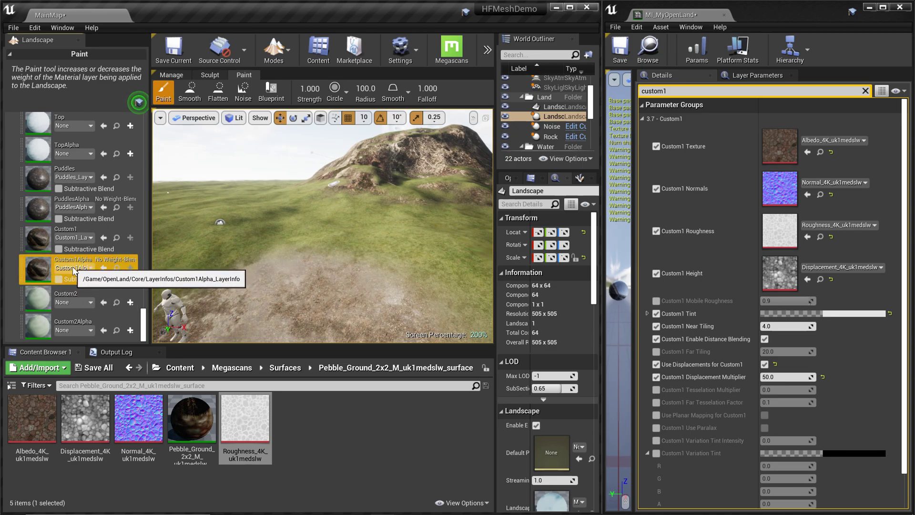
left_click(89, 268)
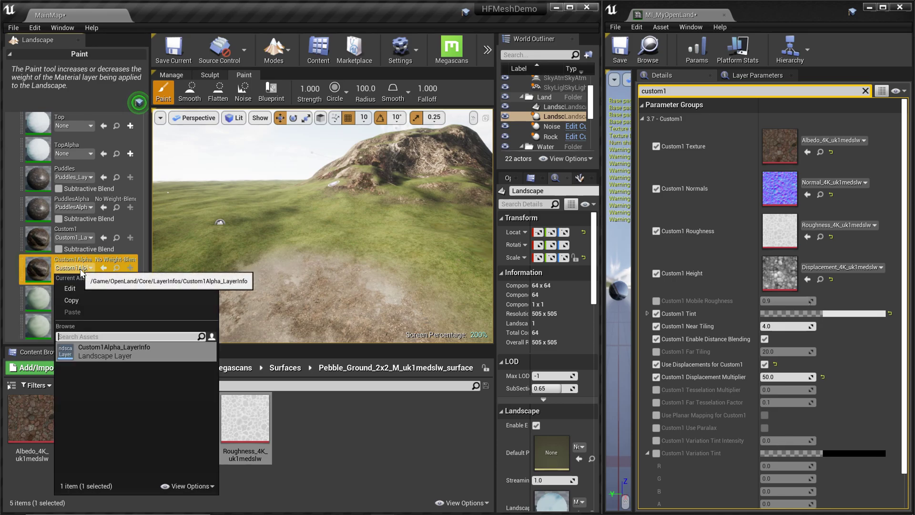
left_click(125, 353)
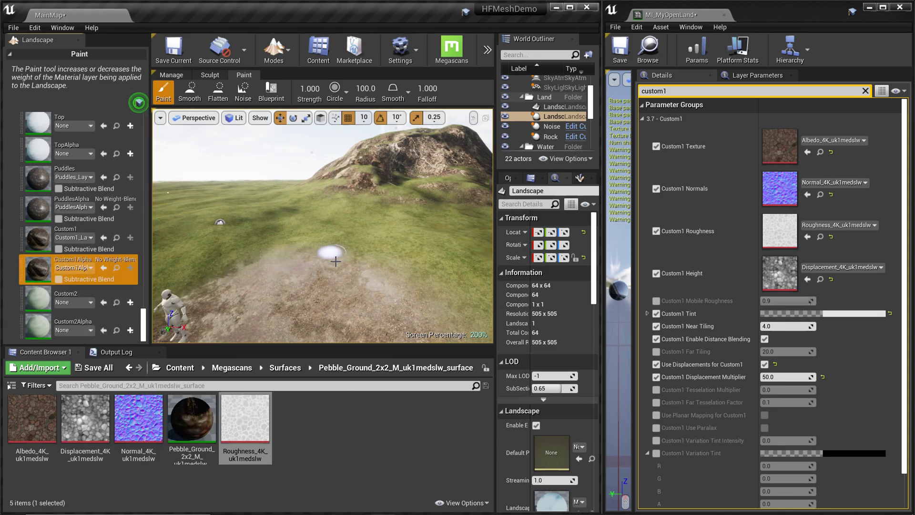
scroll(335, 262, "up", 3)
scroll(324, 265, "down", 2)
mouse_move(318, 270)
left_mouse_down()
mouse_move(270, 220)
mouse_move(281, 192)
mouse_move(285, 204)
mouse_move(269, 212)
mouse_move(314, 266)
mouse_move(279, 242)
left_mouse_up()
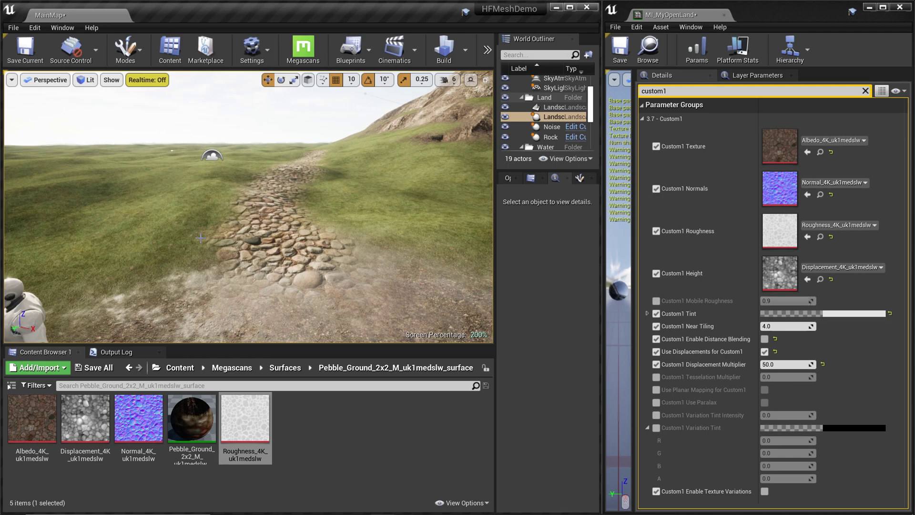
- Search the Project Settings for "virtual" to check the virtual texture options
left_click(37, 27)
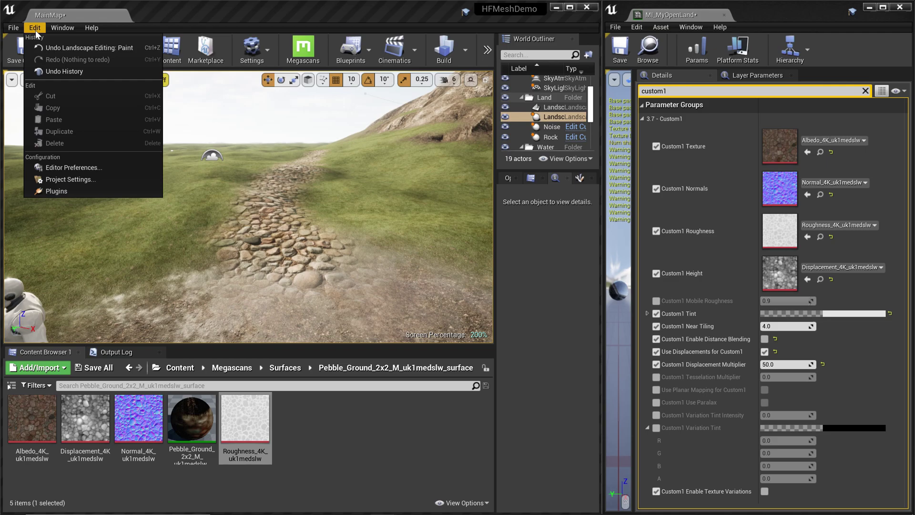
left_click(51, 180)
left_click(235, 55)
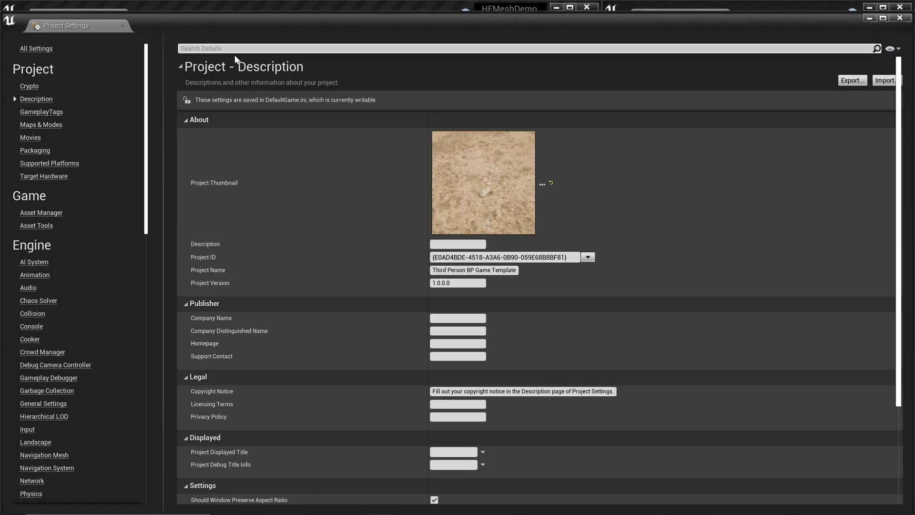
type("virtual")
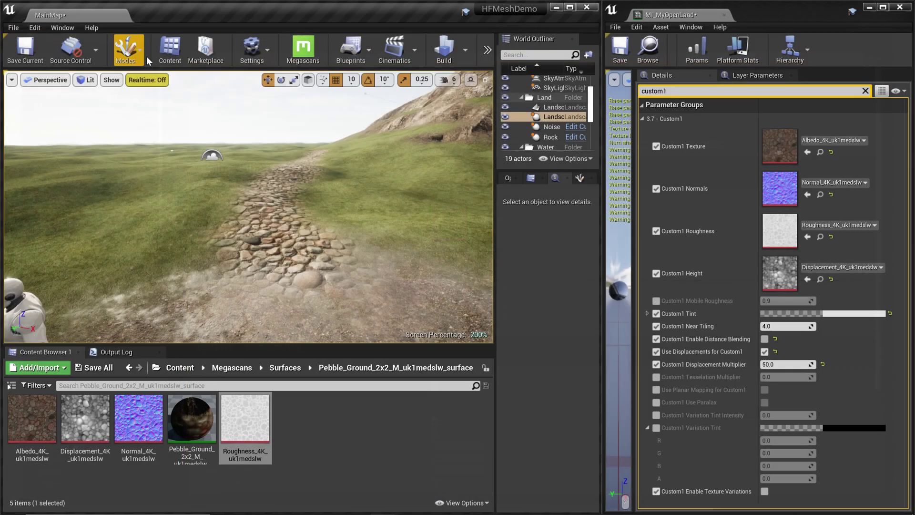
- Search the project's plugins for "virtual he" to check the virtual heightfield mesh plugin
left_click(34, 28)
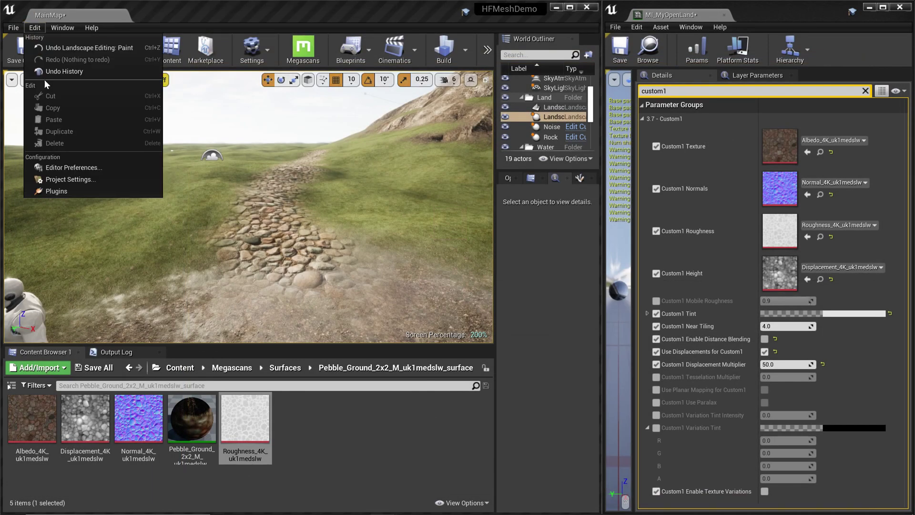
left_click(61, 190)
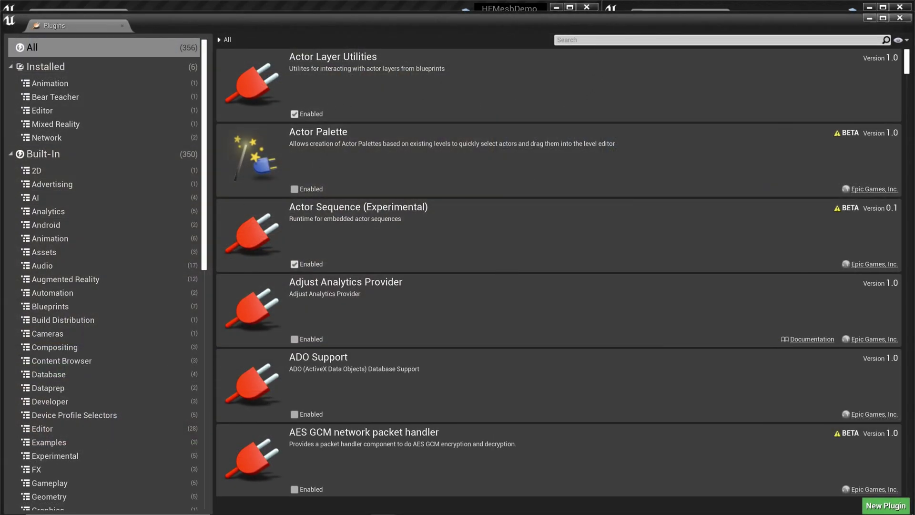
type("virtual he")
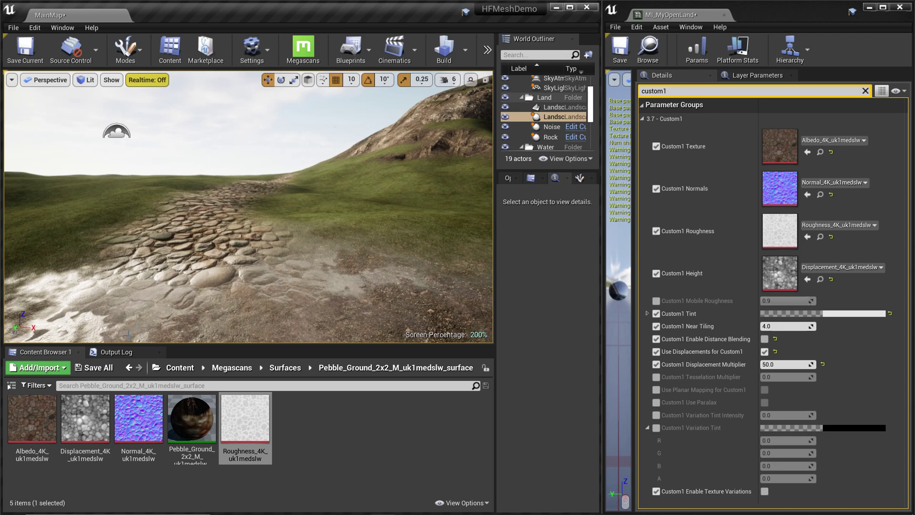
- Run the OpenLand_HF_Mesh_Widget editor utility widget from the OpenLand/Widgets content folder
left_click(193, 368)
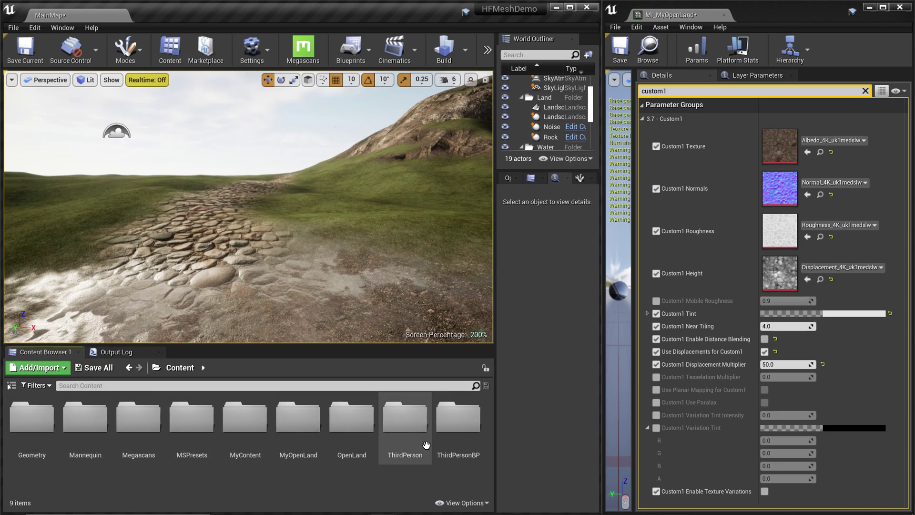
double_click(353, 427)
double_click(351, 419)
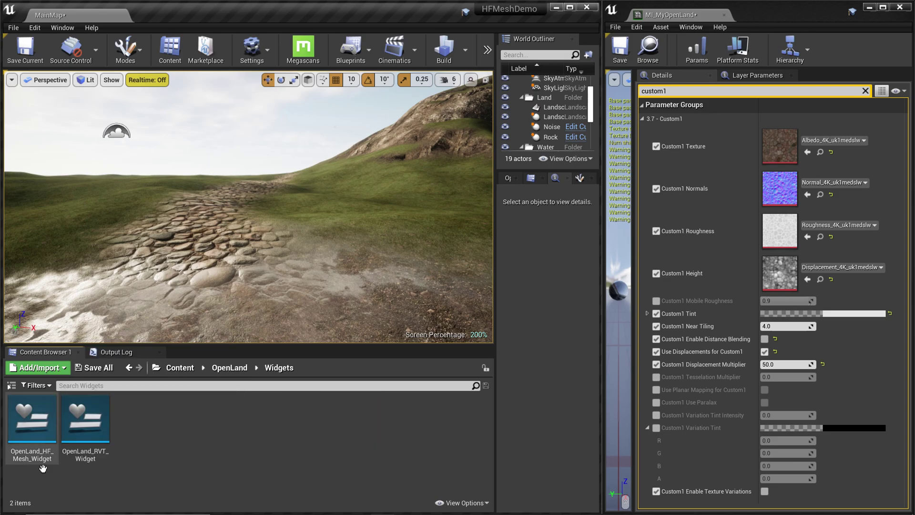
left_click(29, 438)
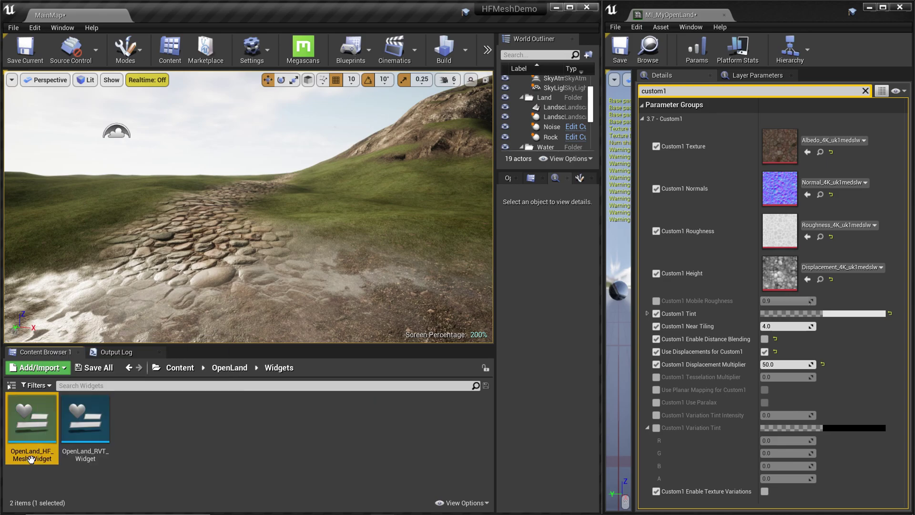
right_click(28, 438)
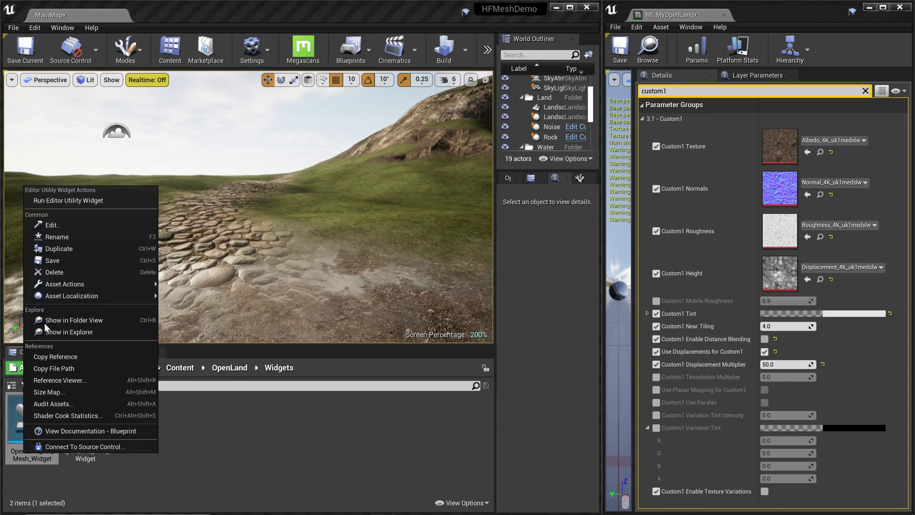
left_click(79, 200)
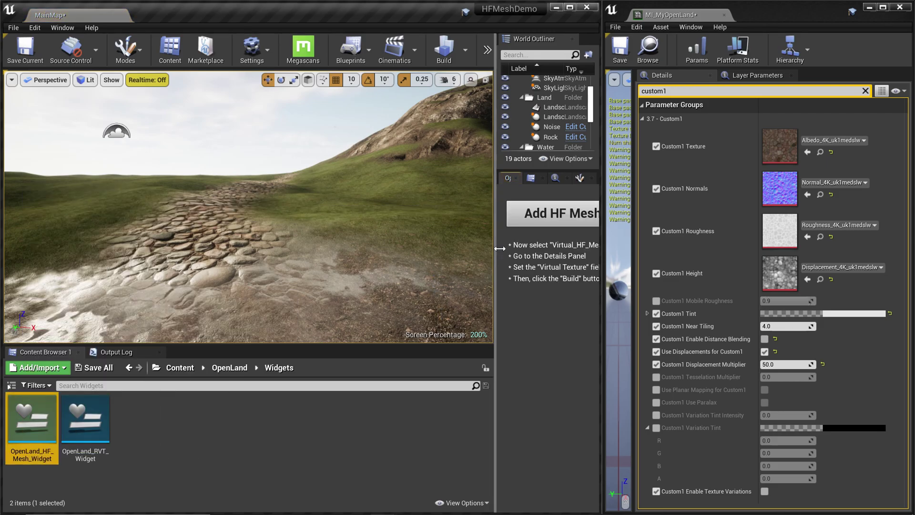
- Widen the widget panel and add HF Mesh support to the level
left_click_drag(495, 241, 396, 241)
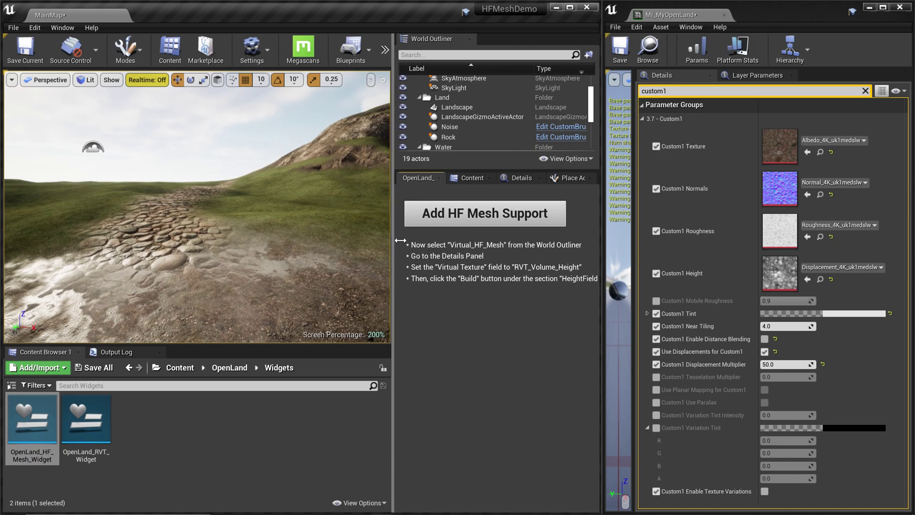
left_click(473, 226)
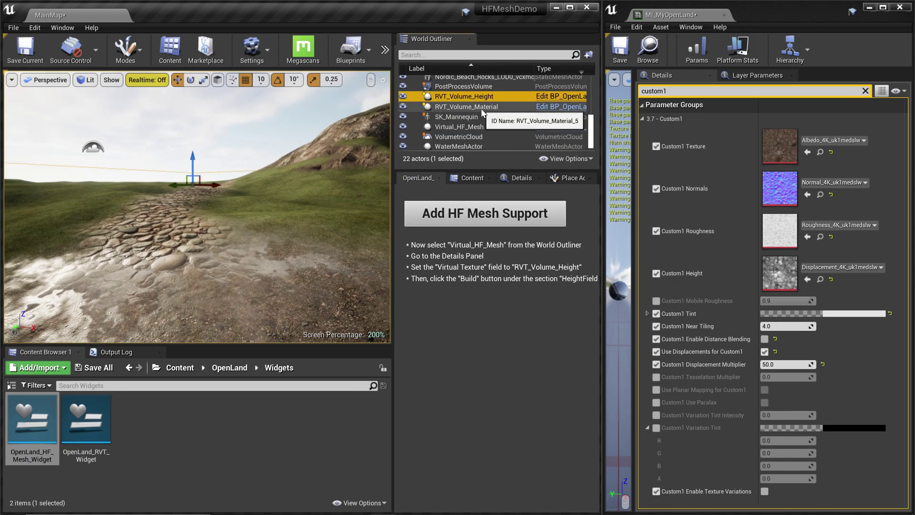
left_click(488, 106)
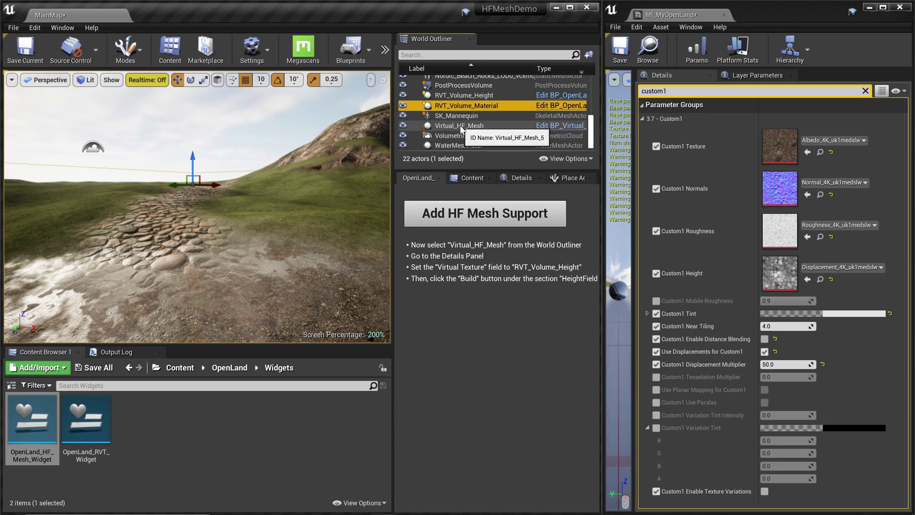
- Set the Virtual Texture of the newly added Virtual_HF_Mesh actor to RVT_Volume_Height
left_click(436, 127)
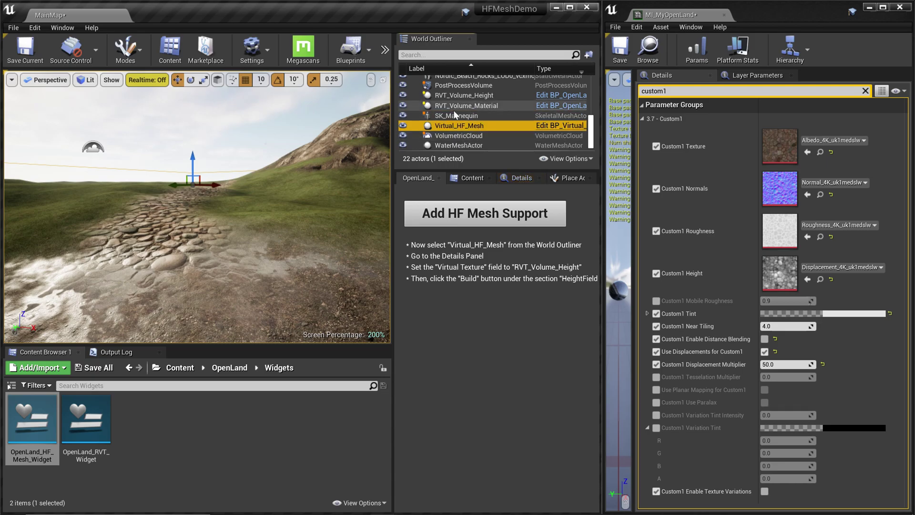
left_click(521, 179)
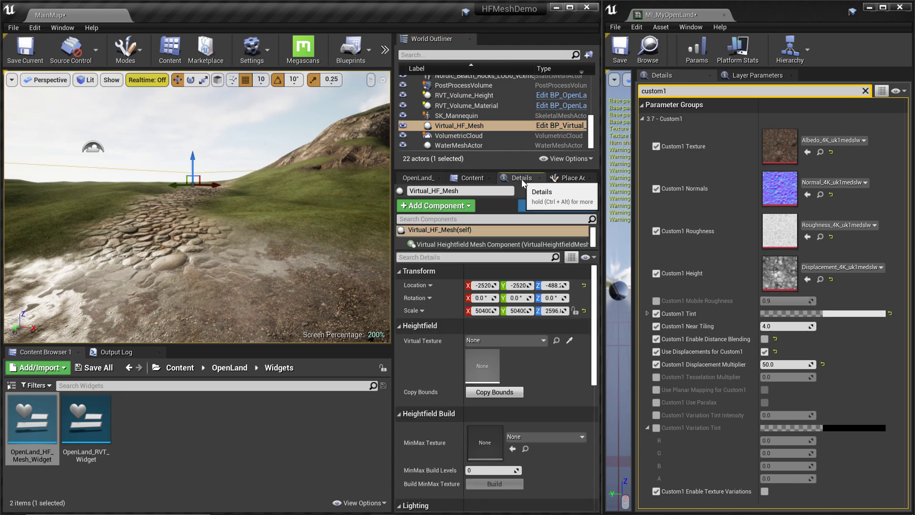
left_click(534, 341)
left_click(532, 211)
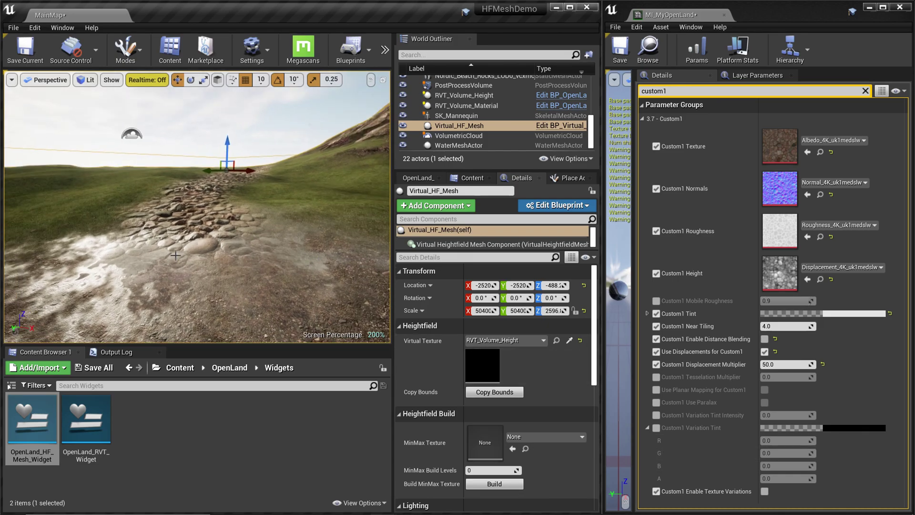
- Examine the displaced stones of the painted path up close at ground level
key("w")
right_click_drag(292, 270, 214, 194)
key("s")
key("w")
right_click_drag(193, 149, 279, 195)
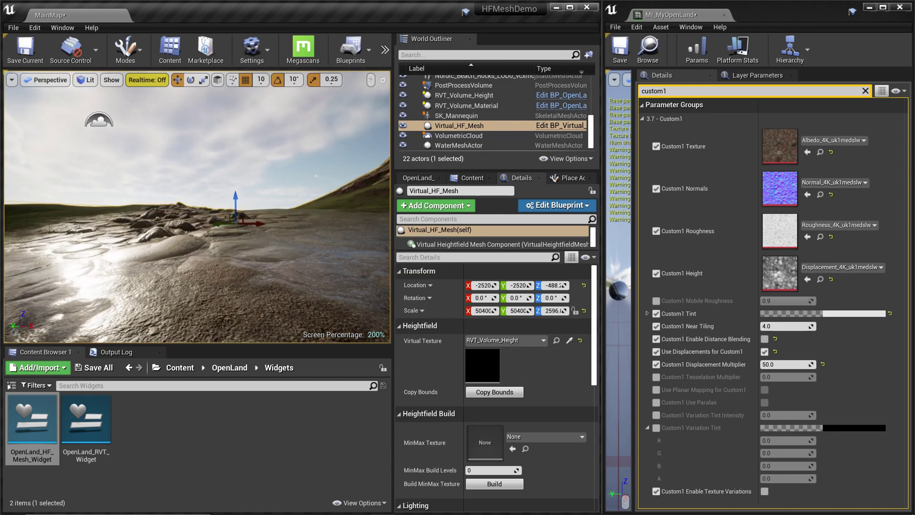
left_click(193, 149)
key("s")
right_click_drag(192, 149, 171, 147)
- Select Virtual_HF_Mesh and display its tessellation in the Brush Wireframe view mode
left_click(459, 126)
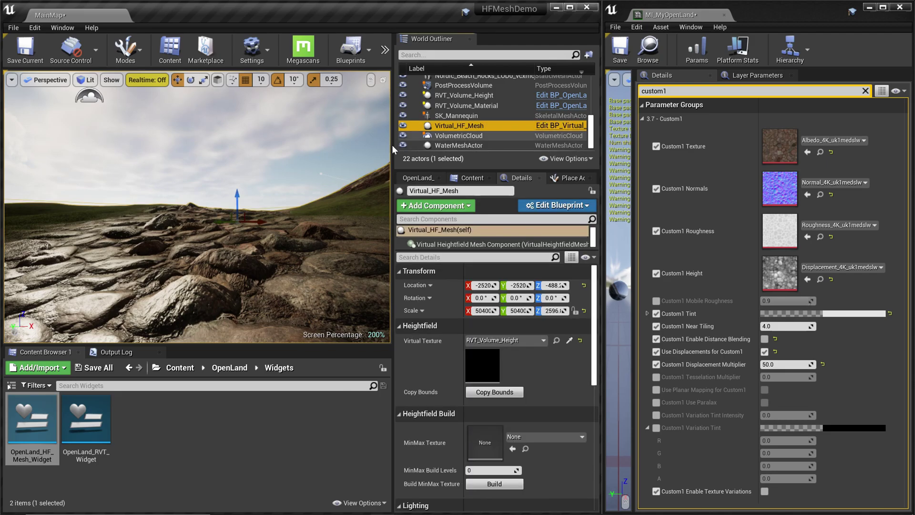
left_click(88, 80)
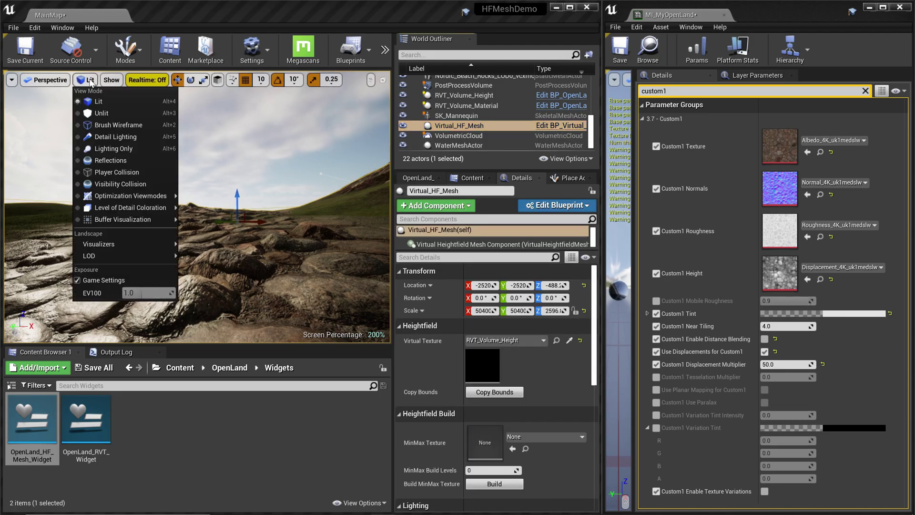
left_click(115, 125)
right_click_drag(179, 190, 186, 192)
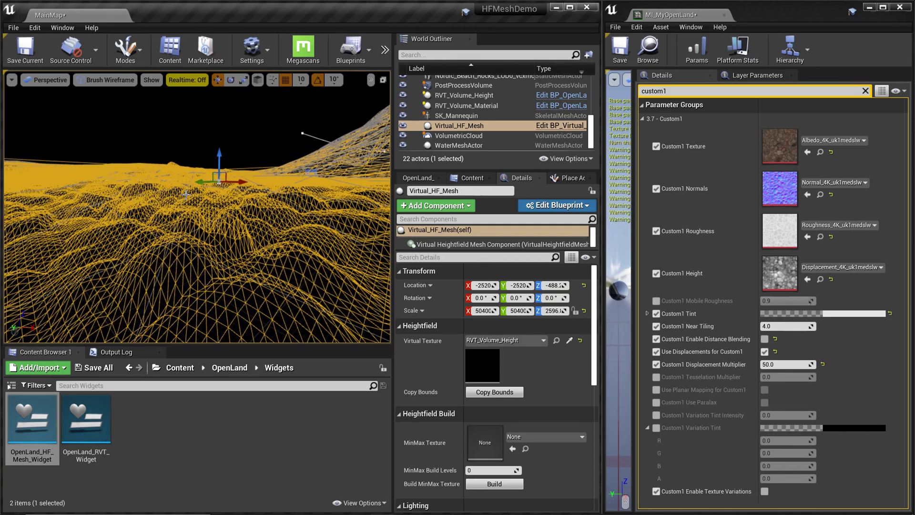
- Test Custom1 Displacement Multiplier values of 100 and 2000 on the wireframe mesh and restore it to 50
left_click(795, 364)
key("BackSpace")
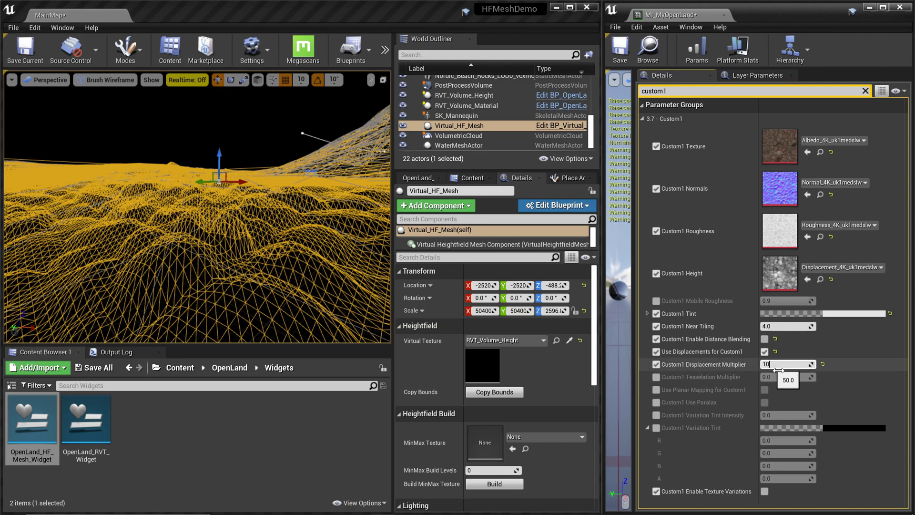
key("Return")
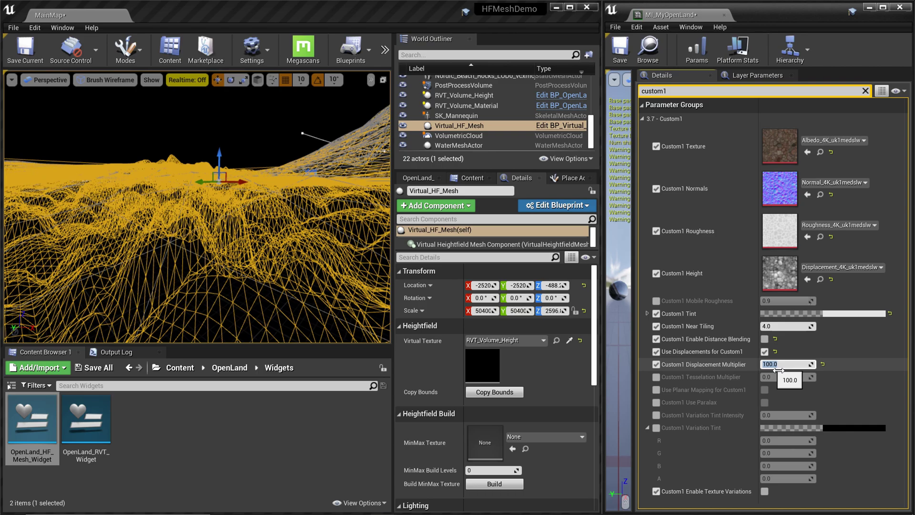
type("2000")
key("Return")
type("30")
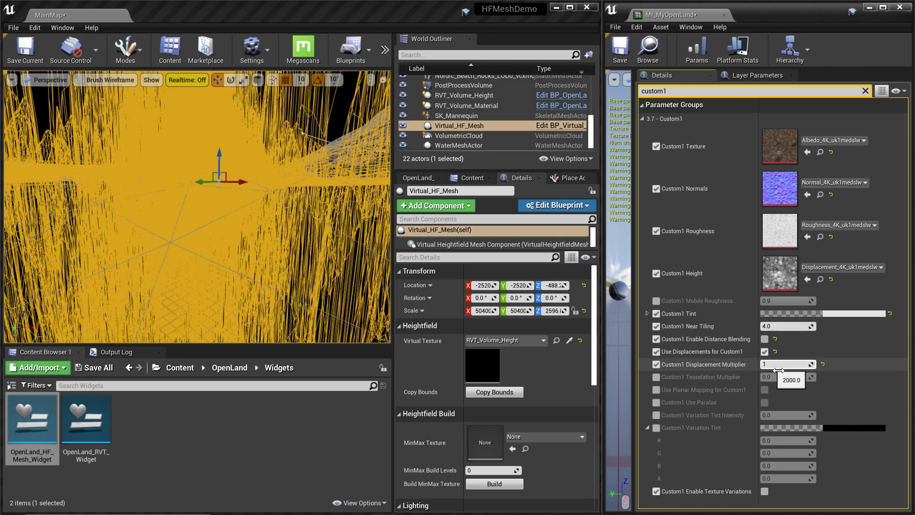
key("Return")
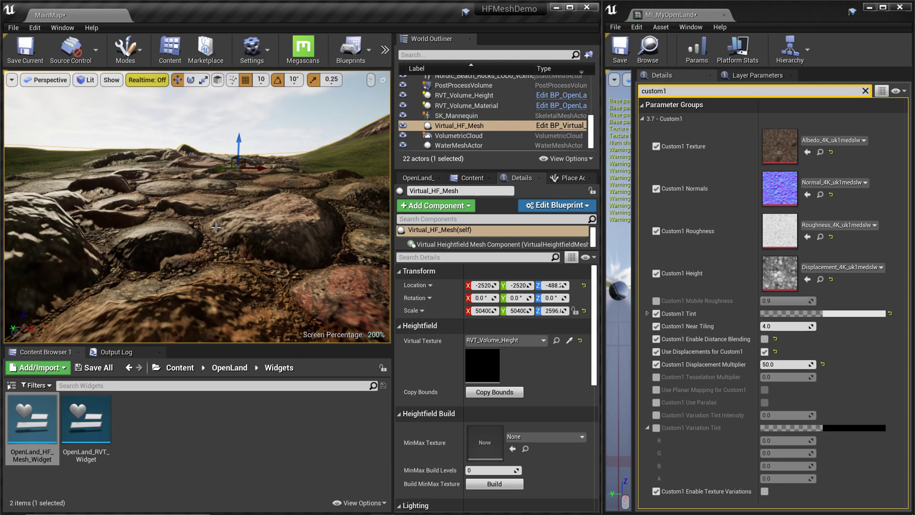
- Compare the landscape's brush wireframe with Virtual_HF_Mesh hidden and shown, restoring its visibility
scroll(216, 227, "down", 10)
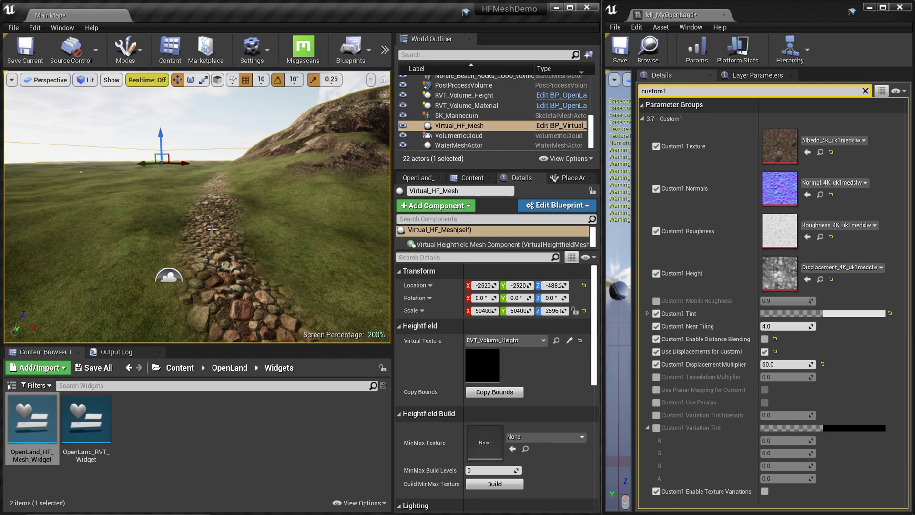
key("alt+2")
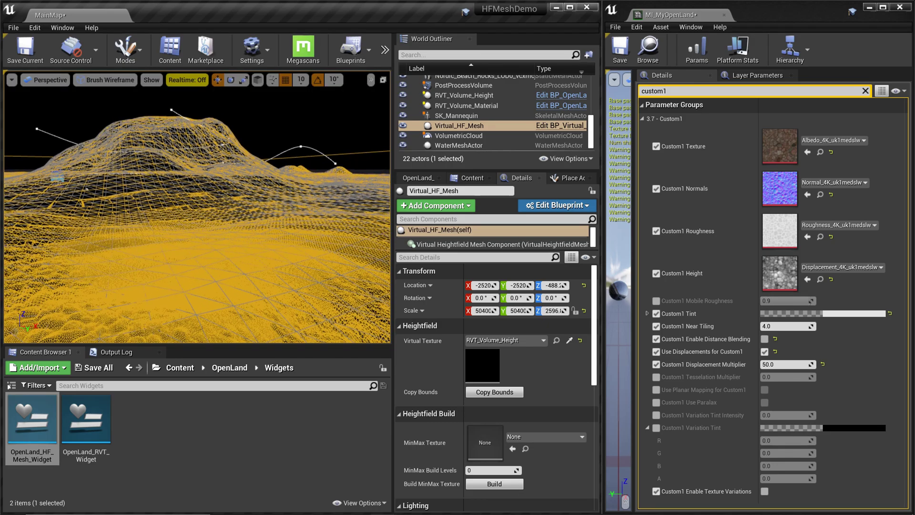
right_click_drag(374, 172, 305, 172)
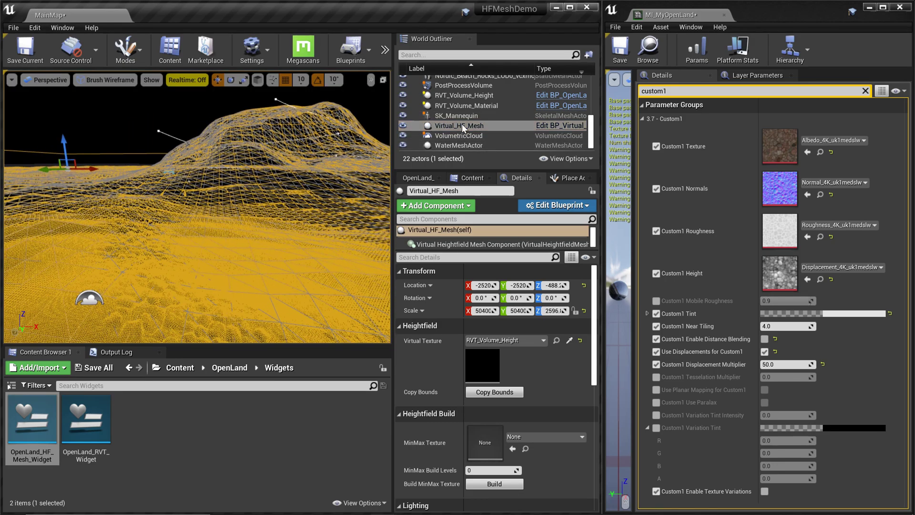
left_click(403, 126)
mouse_move(145, 212)
right_mouse_down()
mouse_move(95, 220)
mouse_move(186, 210)
mouse_move(129, 213)
right_mouse_up()
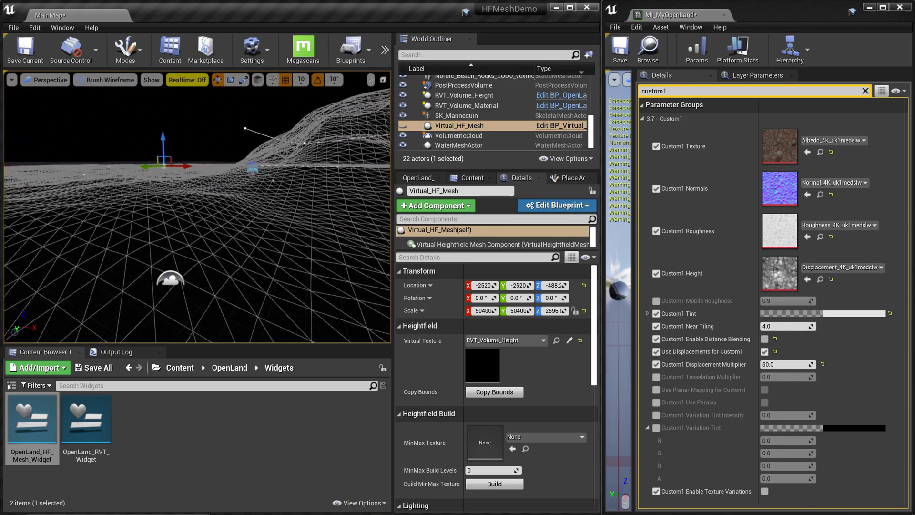
right_click_drag(324, 193, 320, 199)
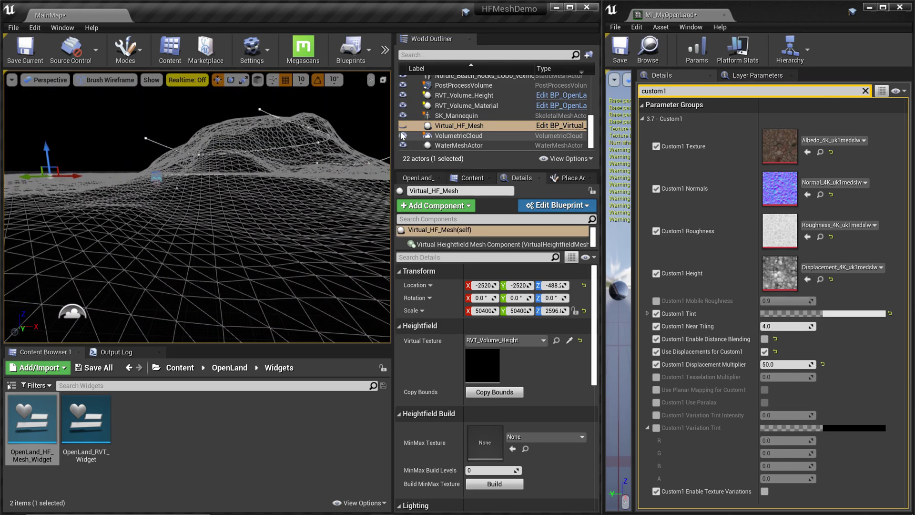
left_click(403, 126)
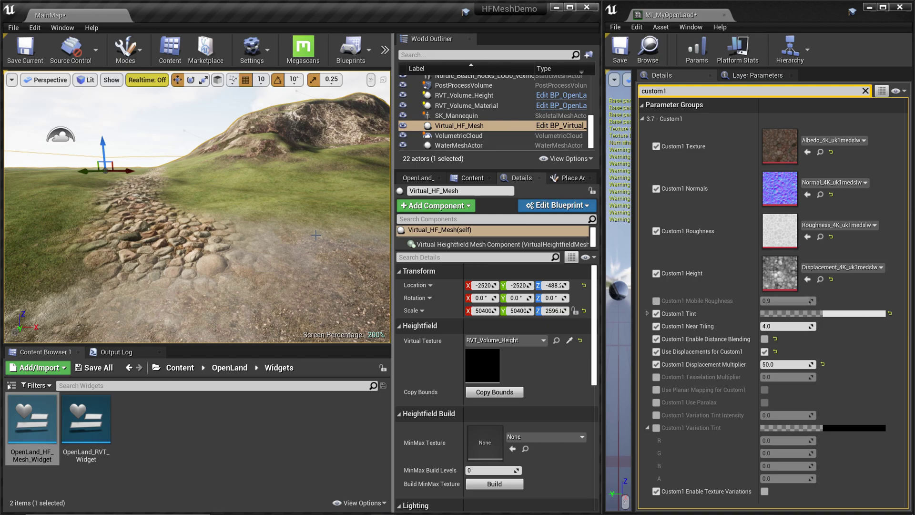
- Filter the MI_MyOpenLand parameters by "rvt", test an RVT Height Offset of 1000, and reset it to its default
left_click(681, 91)
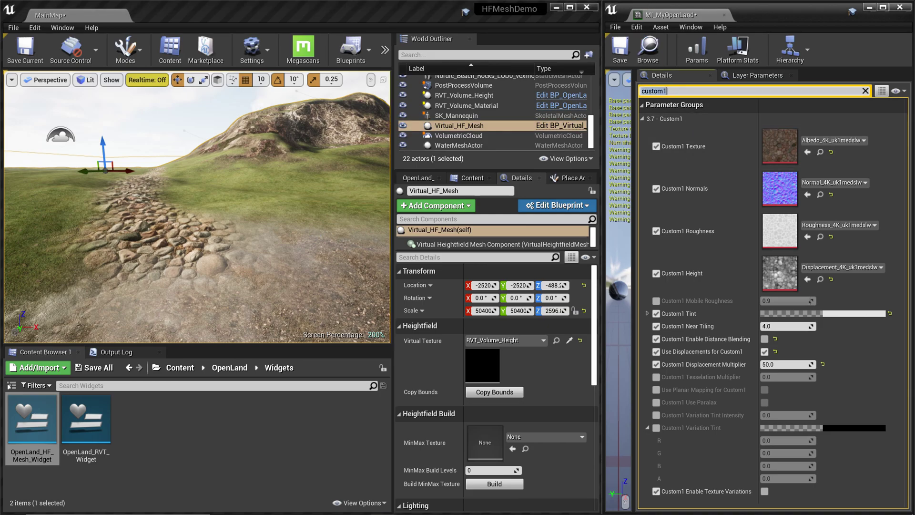
type("rvt")
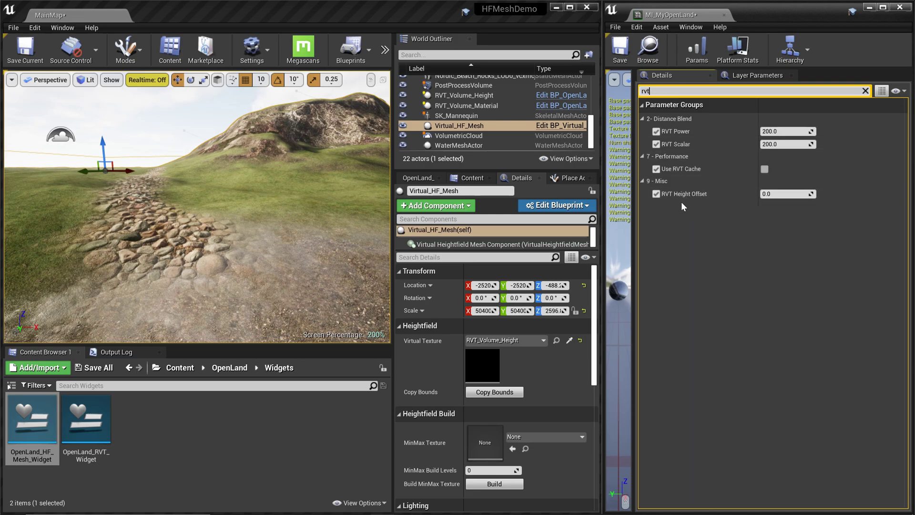
left_click(790, 195)
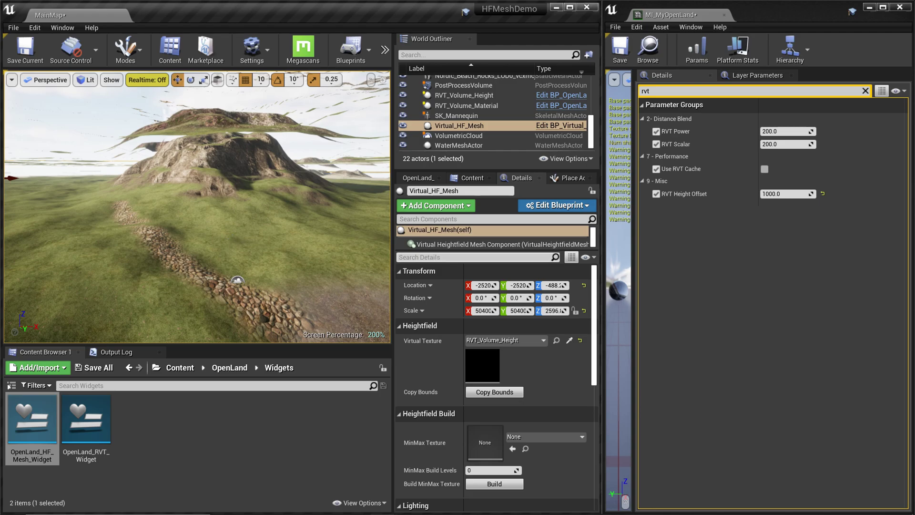
left_click(822, 194)
- Enable realtime rendering in the level viewport and examine the path, grass and hill from near and far
left_click(147, 80)
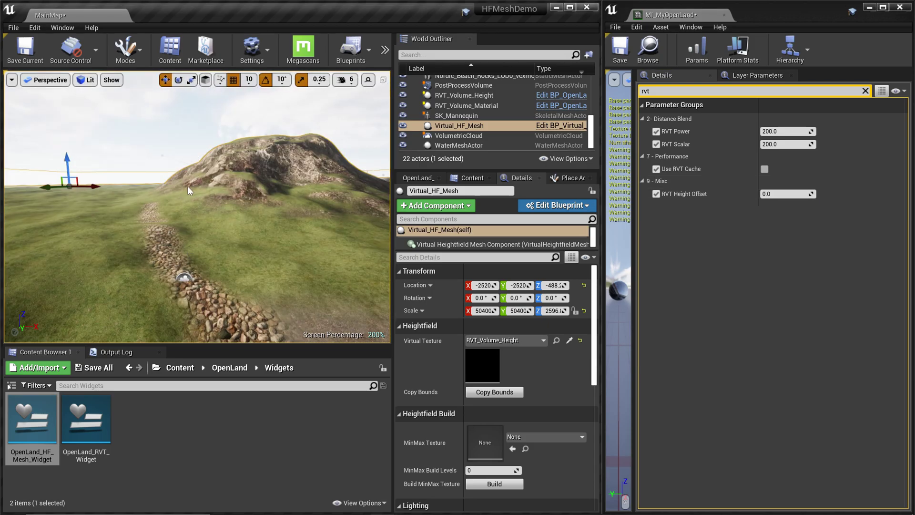
key("w")
right_click_drag(187, 189, 211, 249)
key("d")
scroll(211, 249, "down", 5)
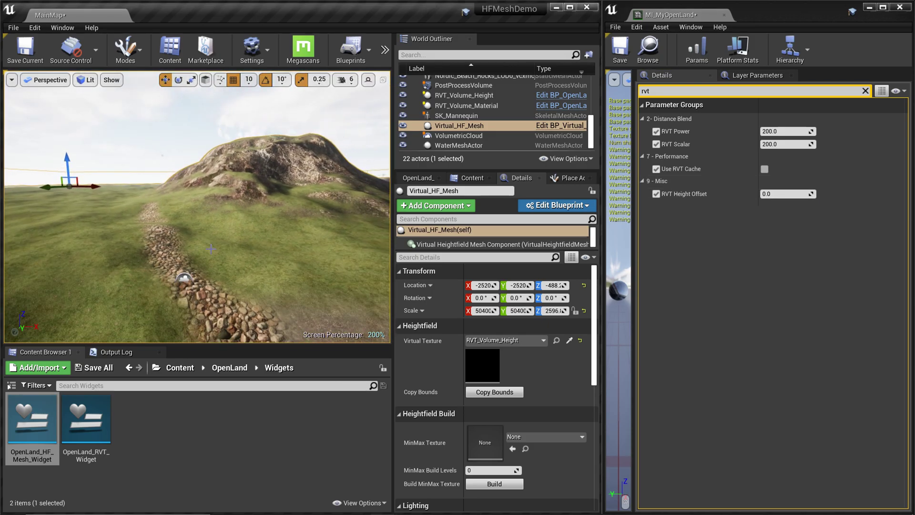
scroll(300, 173, "up", 6)
scroll(299, 173, "down", 6)
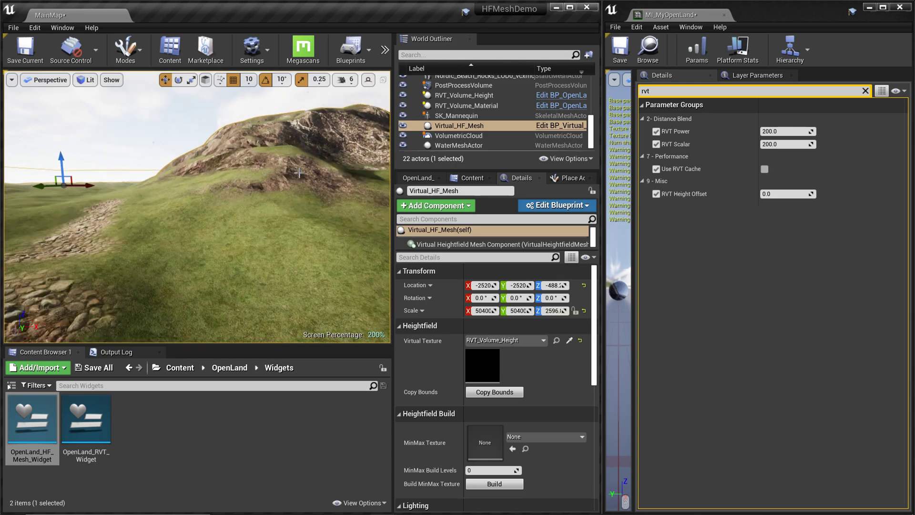
scroll(281, 248, "up", 2)
scroll(282, 249, "up", 3)
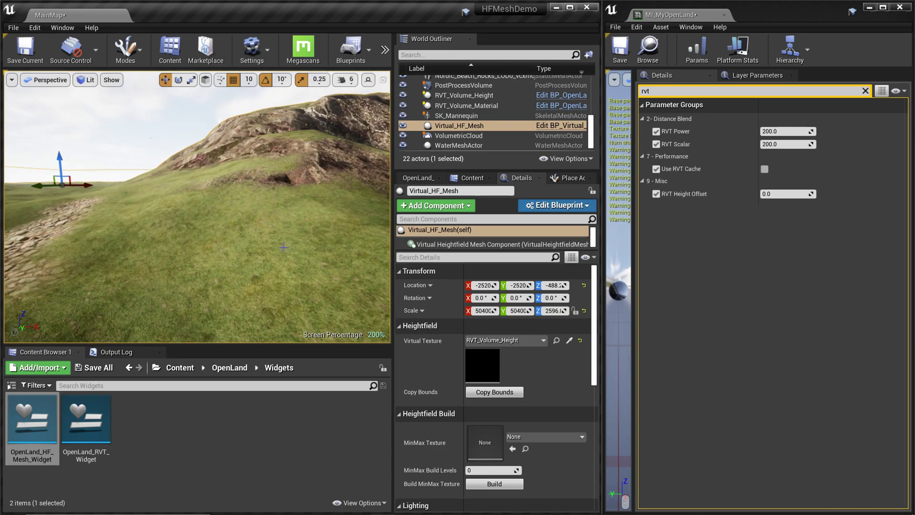
scroll(283, 247, "down", 5)
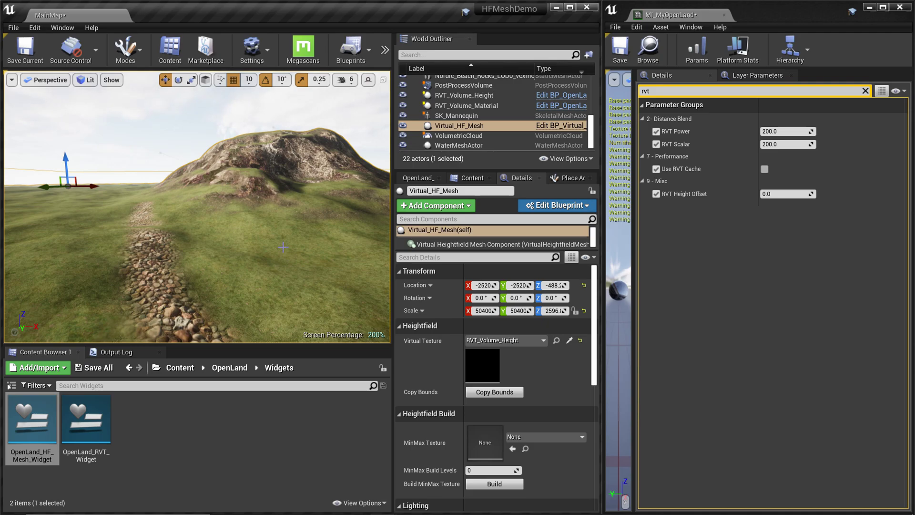
scroll(283, 247, "up", 8)
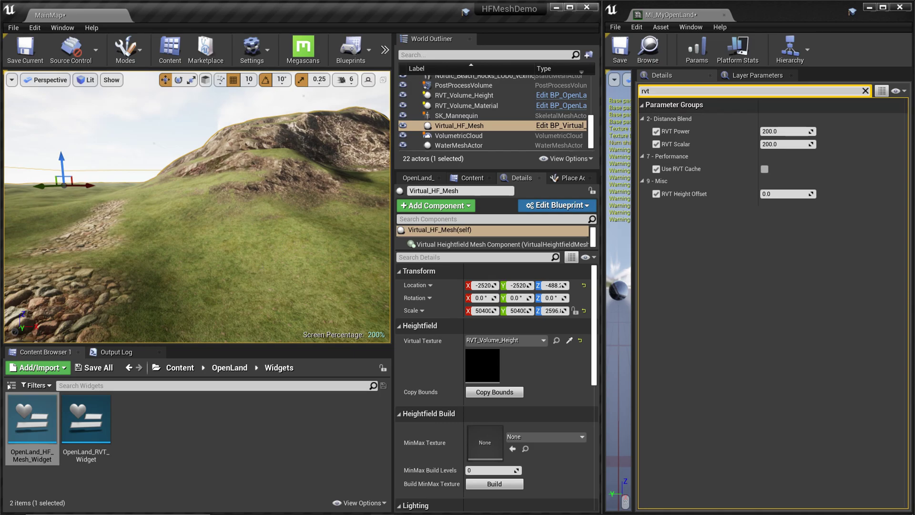
- Narrow the material instance parameter filter to "rvt c" and enable Use RVT Cache
left_click(646, 91)
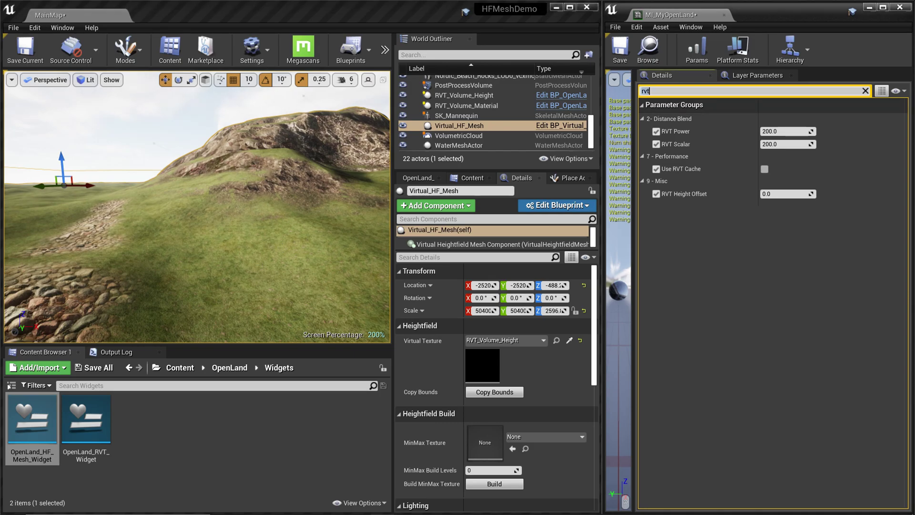
type("c")
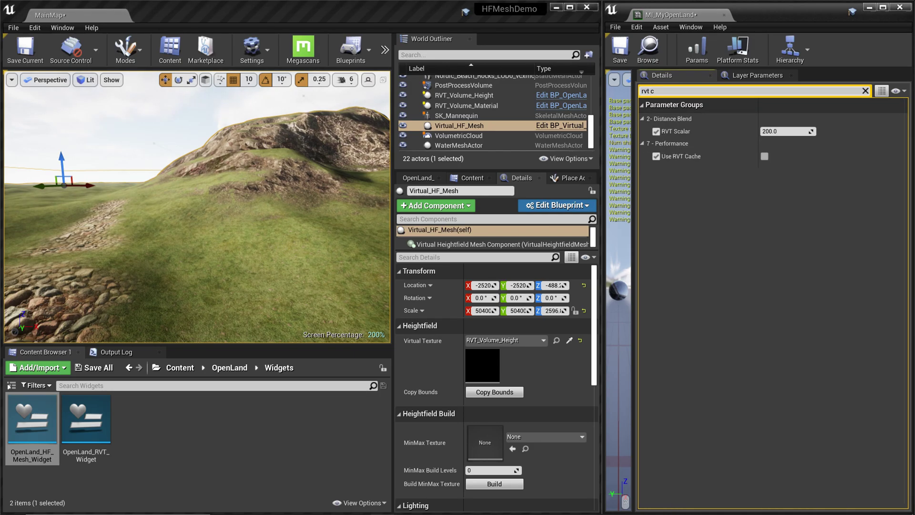
left_click(764, 156)
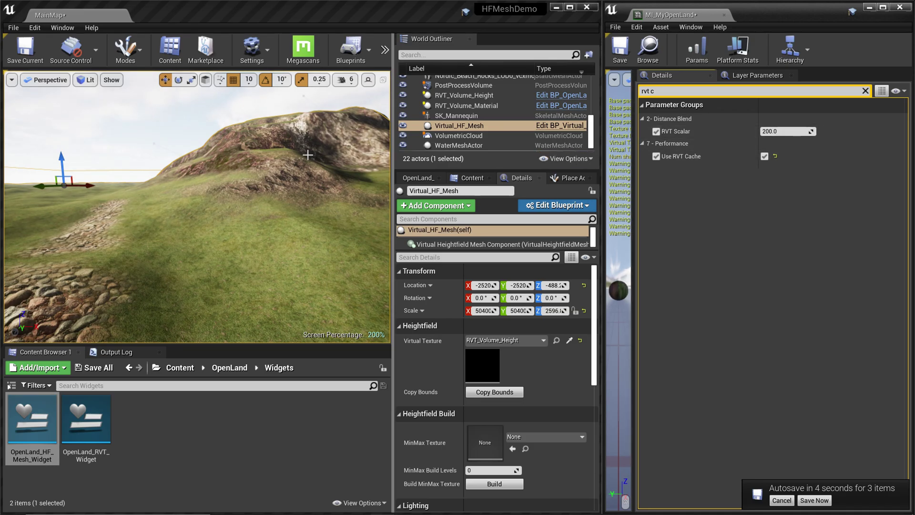
- Examine the hill and the displaced stones of the path from far and up close with the RVT cache enabled
right_click_drag(254, 266, 238, 224)
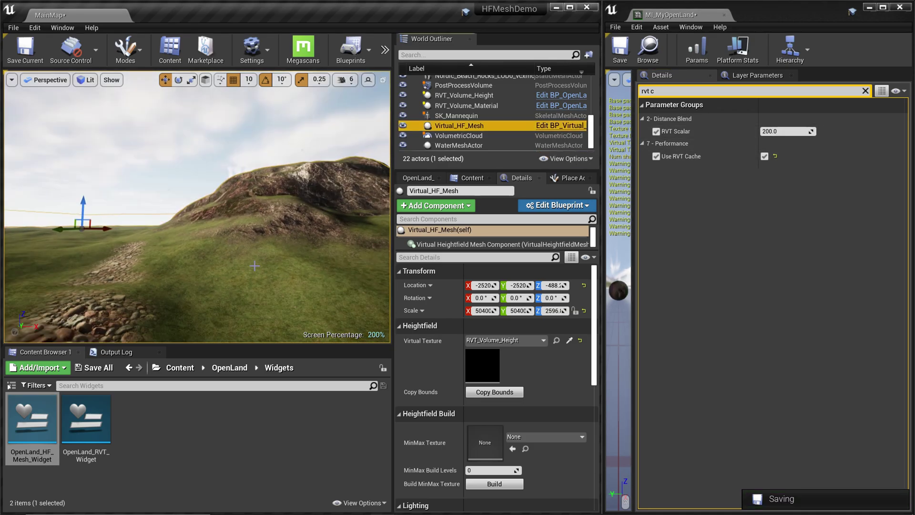
scroll(255, 266, "down", 8)
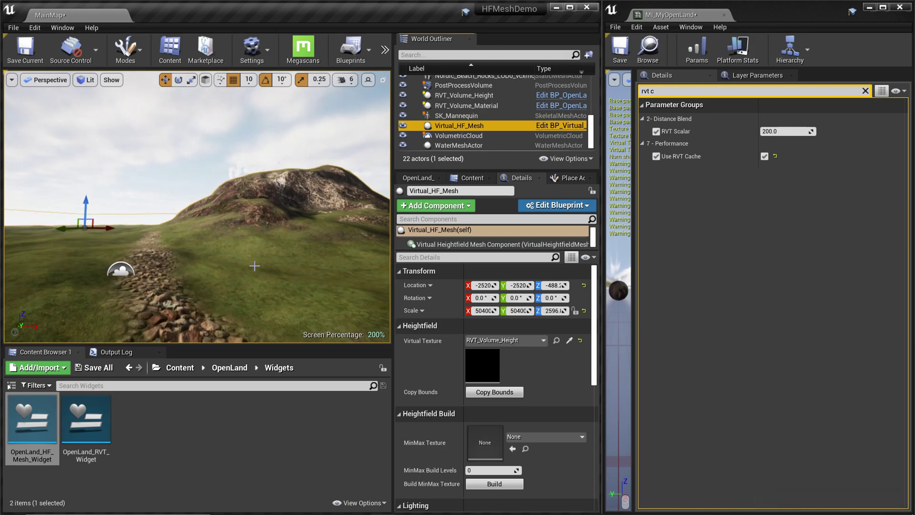
right_click_drag(255, 265, 243, 264)
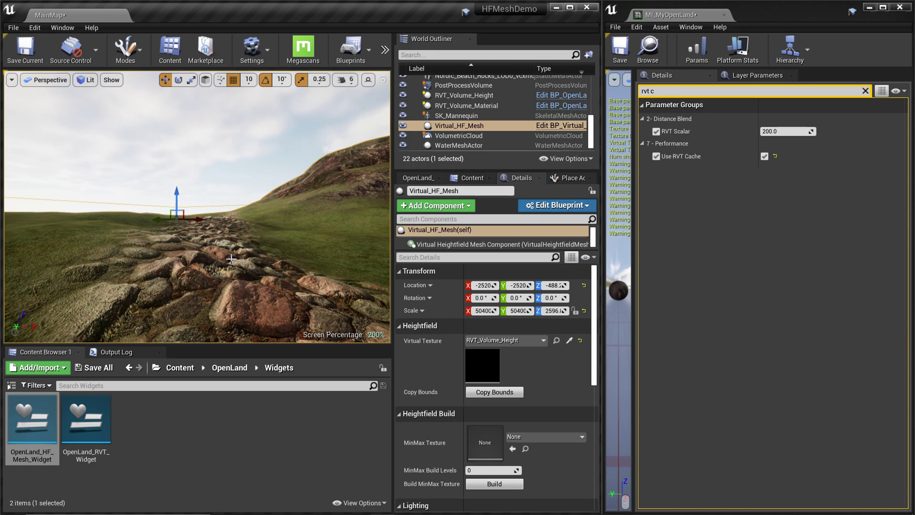
key("Up")
right_click_drag(170, 287, 170, 288)
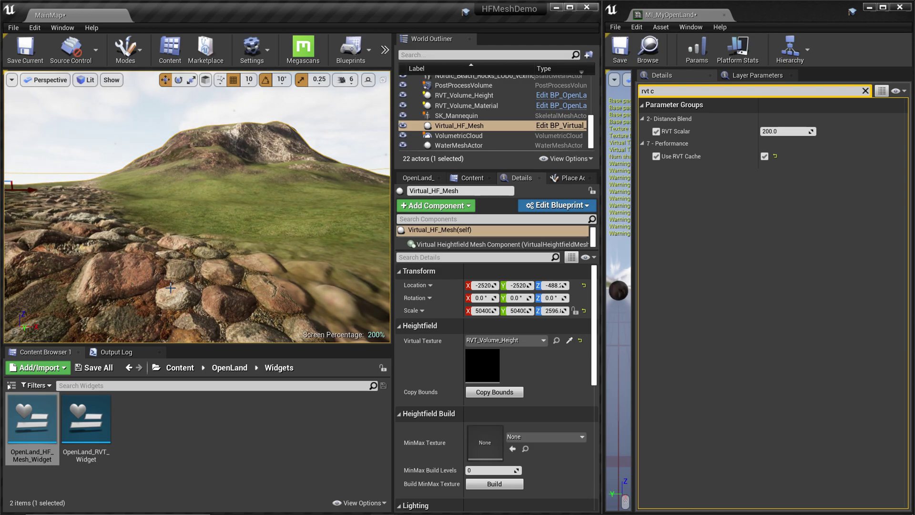
scroll(170, 288, "down", 3)
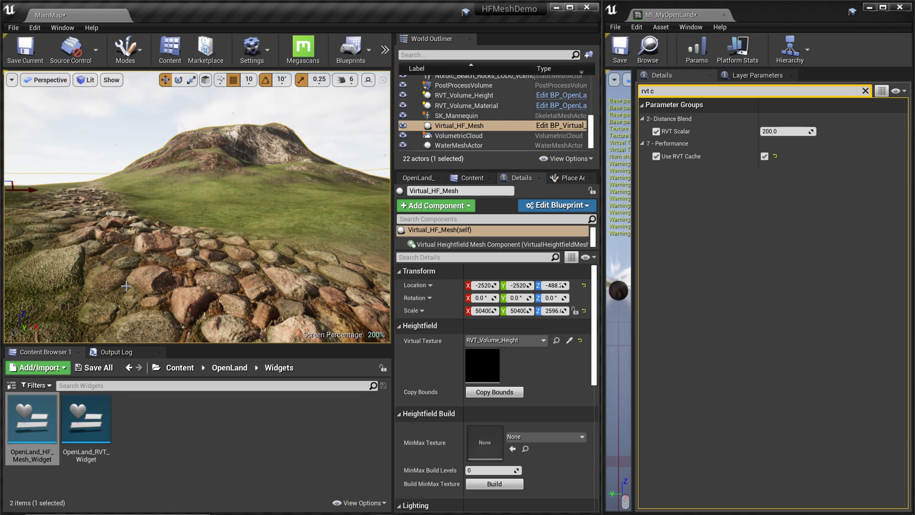
key("Up")
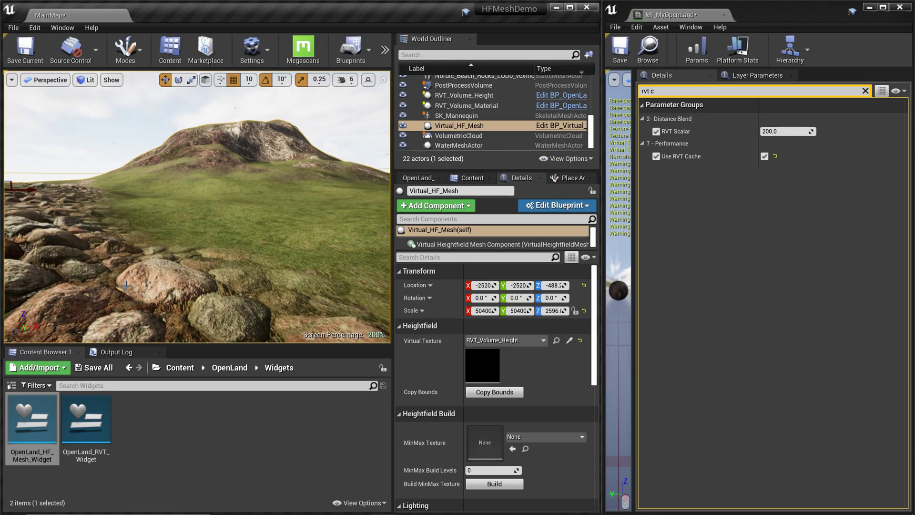
right_click_drag(213, 221, 126, 262)
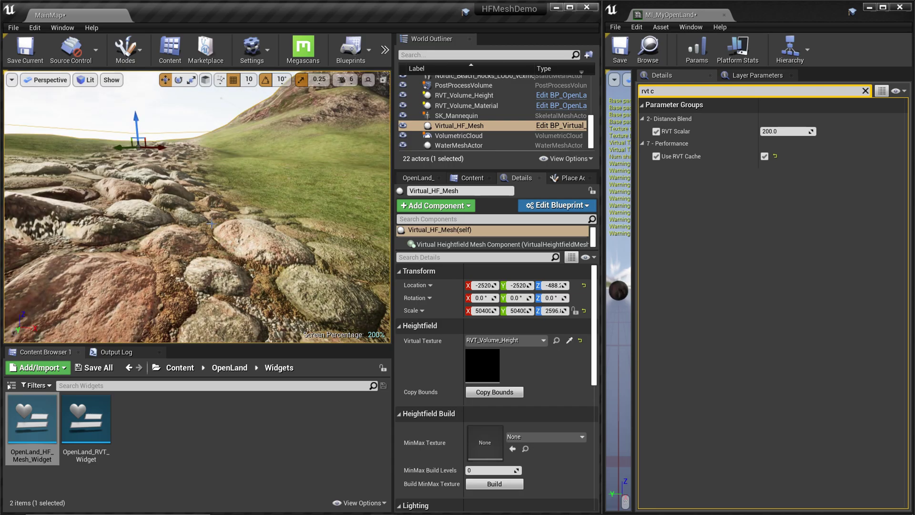
scroll(210, 223, "down", 3)
scroll(202, 221, "up", 3)
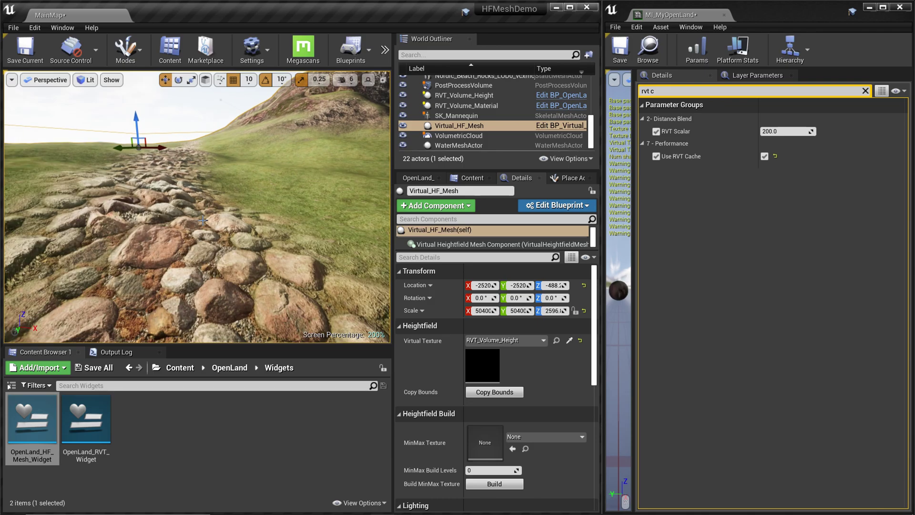